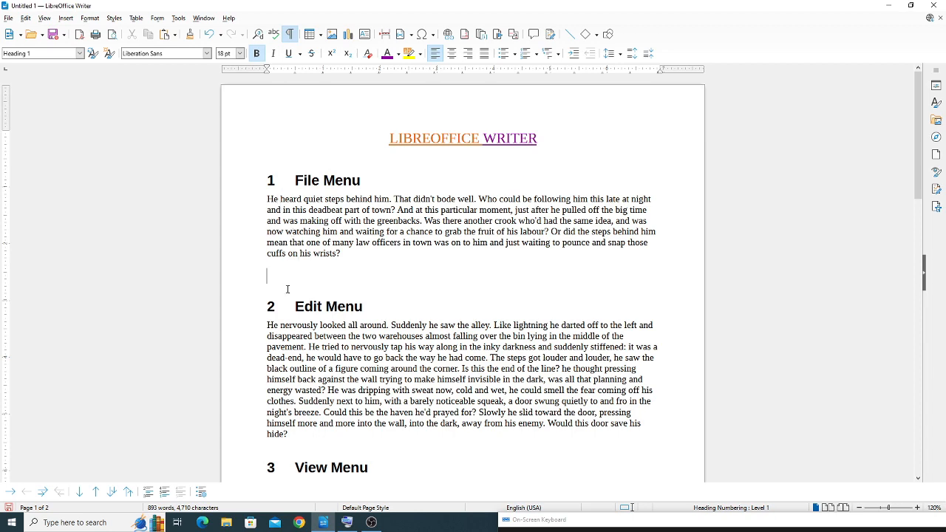
Remove the empty heading paragraph between the File Menu text and the Edit Menu heading.
key(BackSpace)
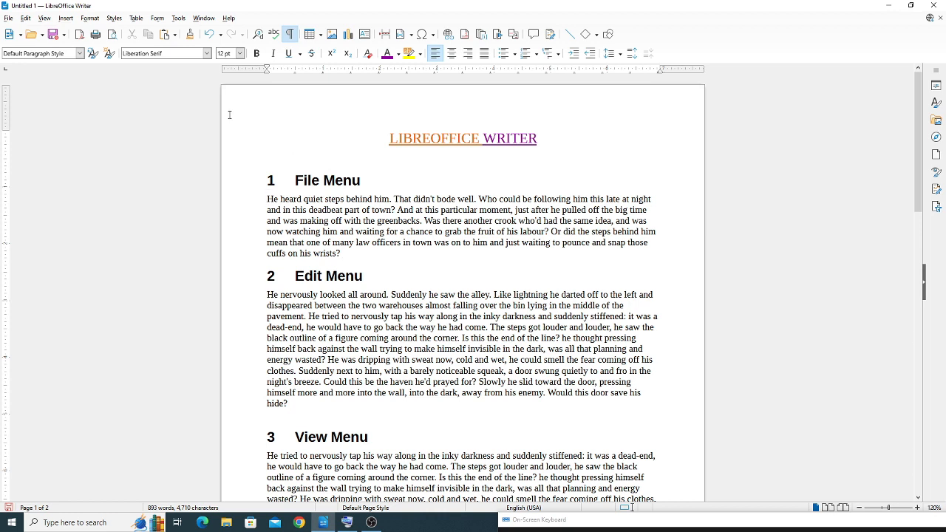
Turn on line numbering for the document and choose the lowercase Roman format i, ii, iii.
click(177, 20)
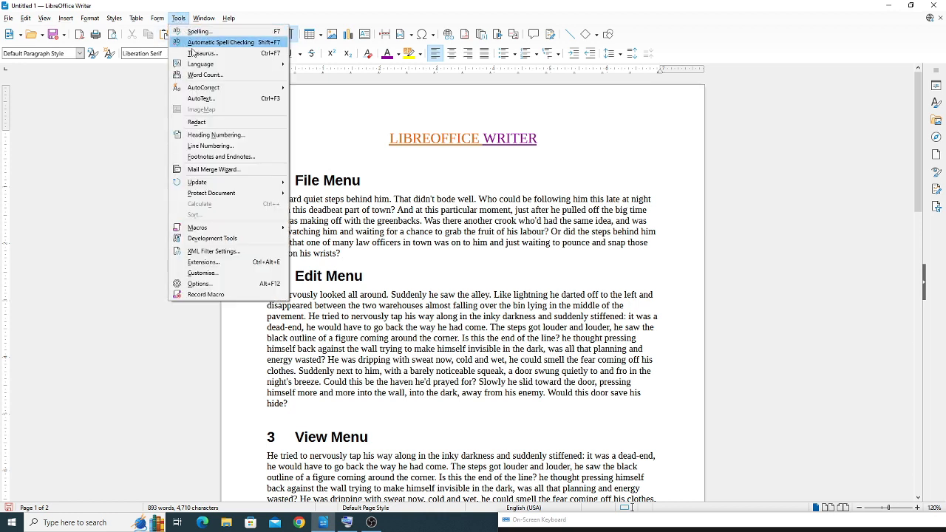
click(240, 146)
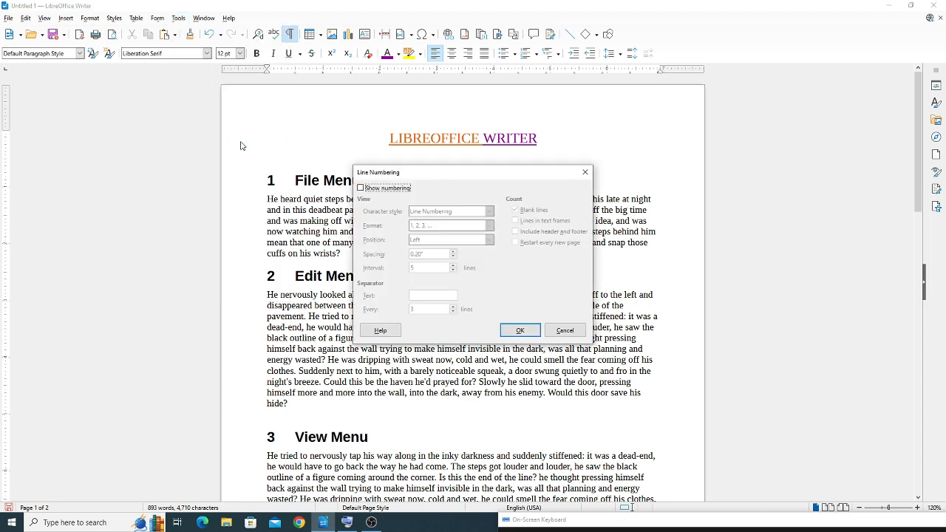
click(390, 191)
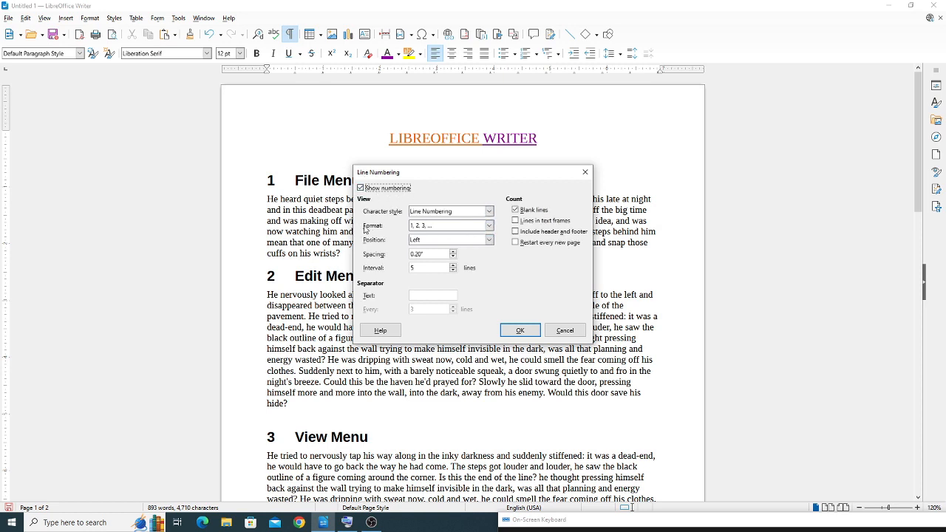
click(489, 226)
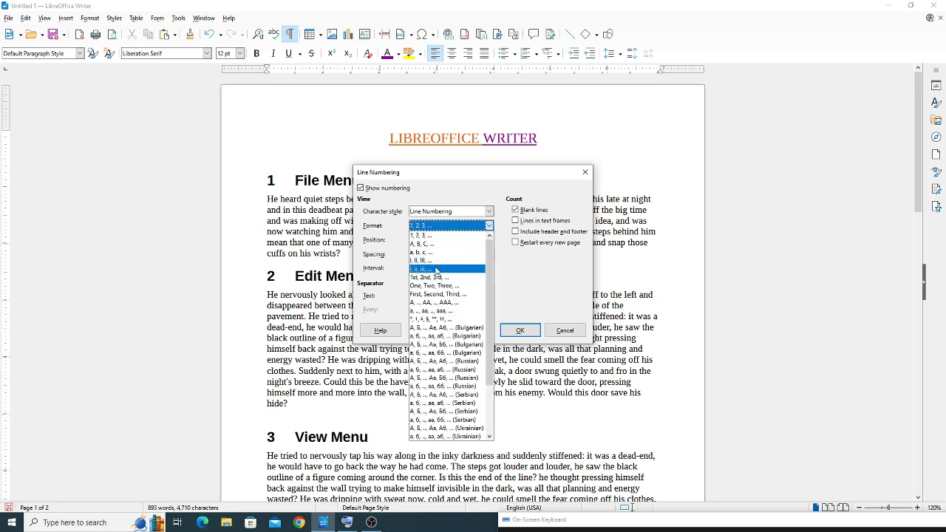
click(453, 270)
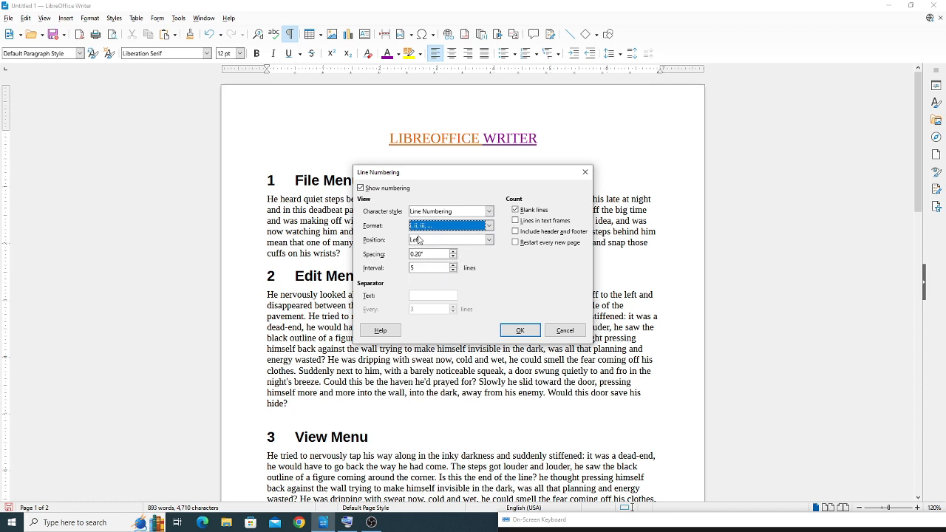
Set the line numbers' position to Inner and their interval to 1 line, and apply the numbering.
click(488, 241)
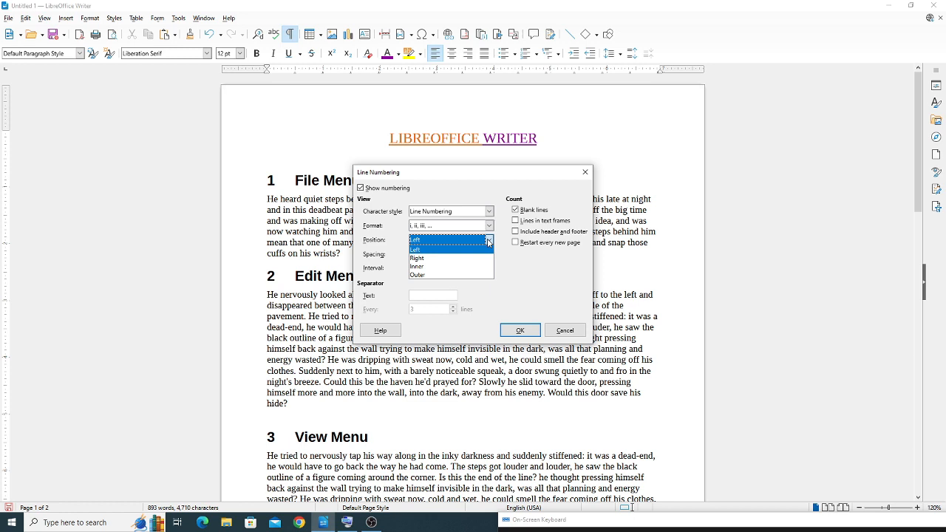
click(486, 266)
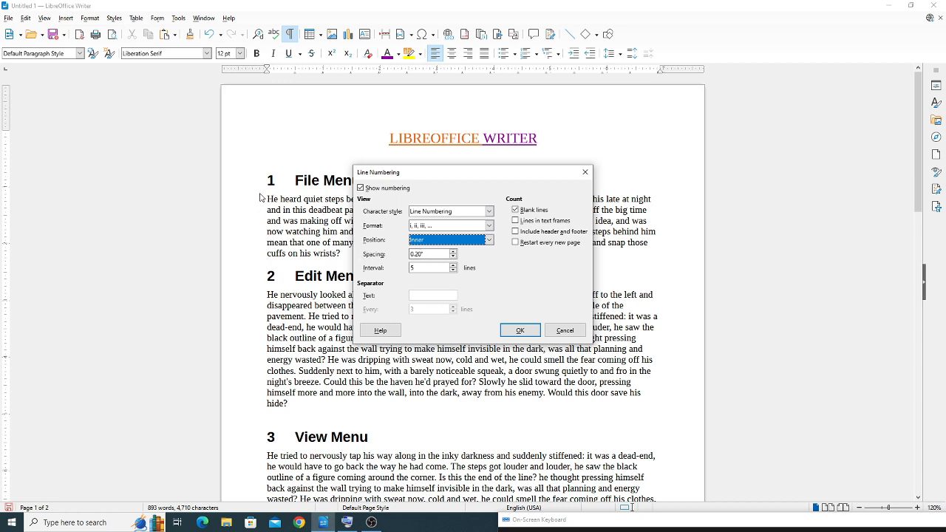
double_click(408, 254)
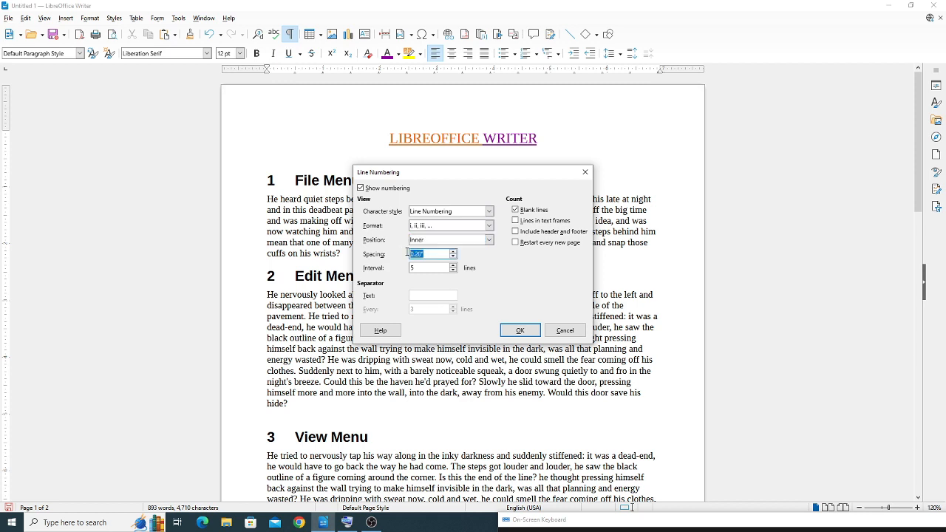
click(429, 269)
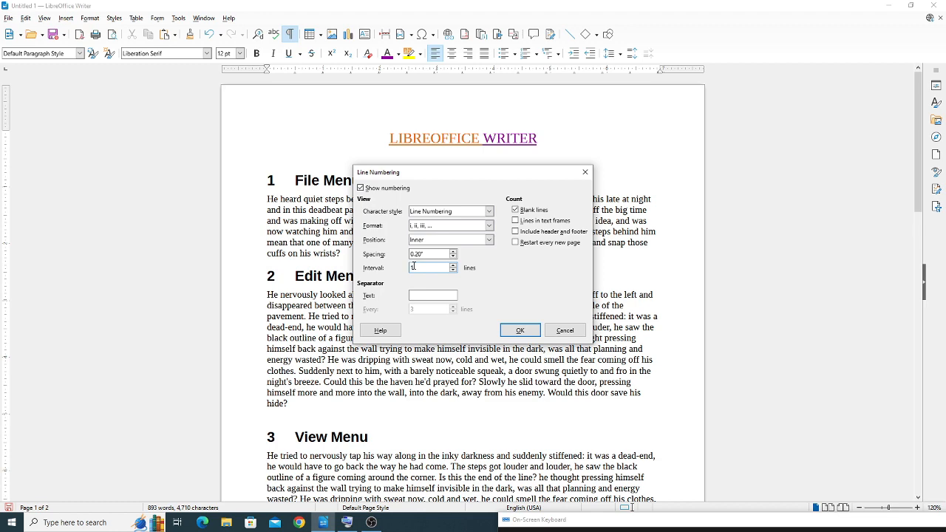
click(519, 331)
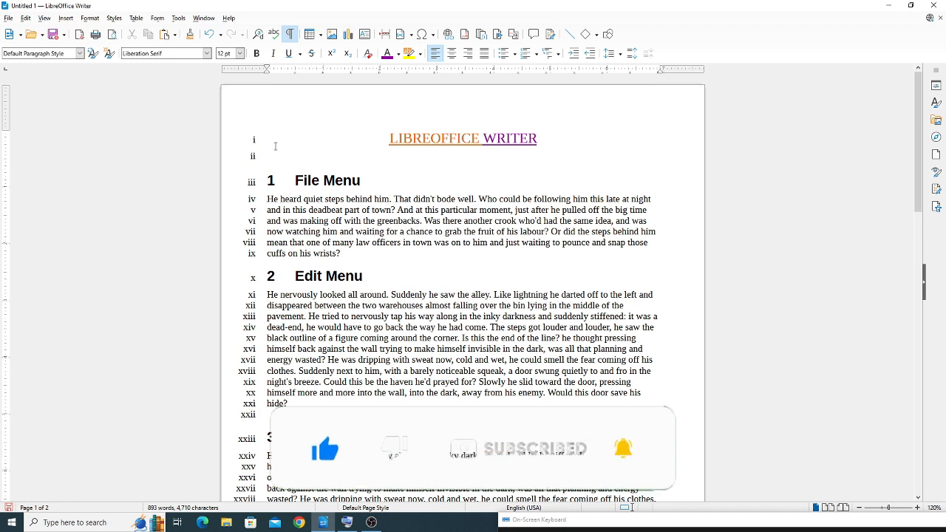
Exclude blank lines from the line numbering count.
click(178, 18)
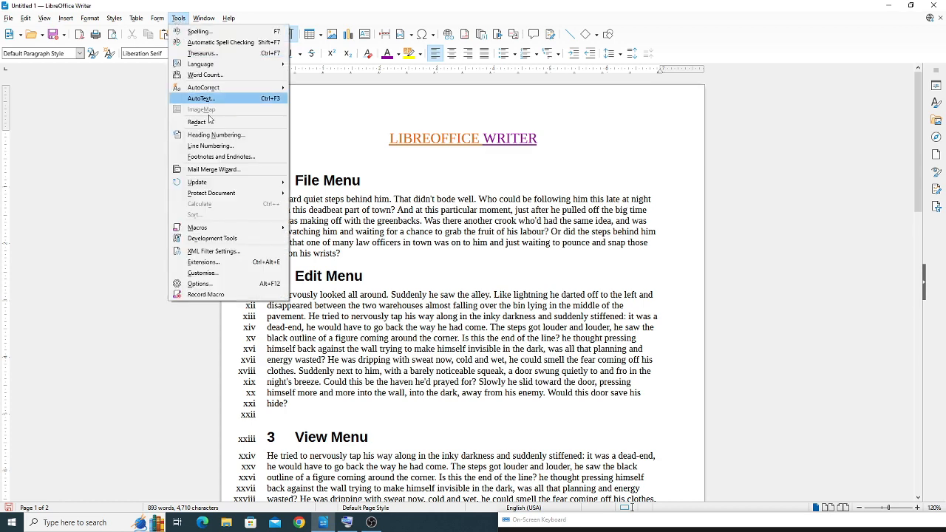
click(213, 147)
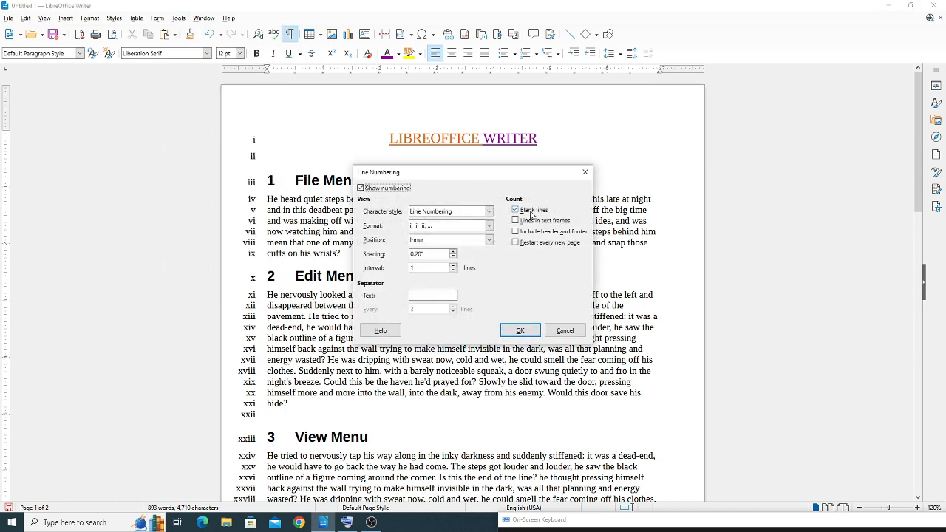
click(531, 212)
click(520, 331)
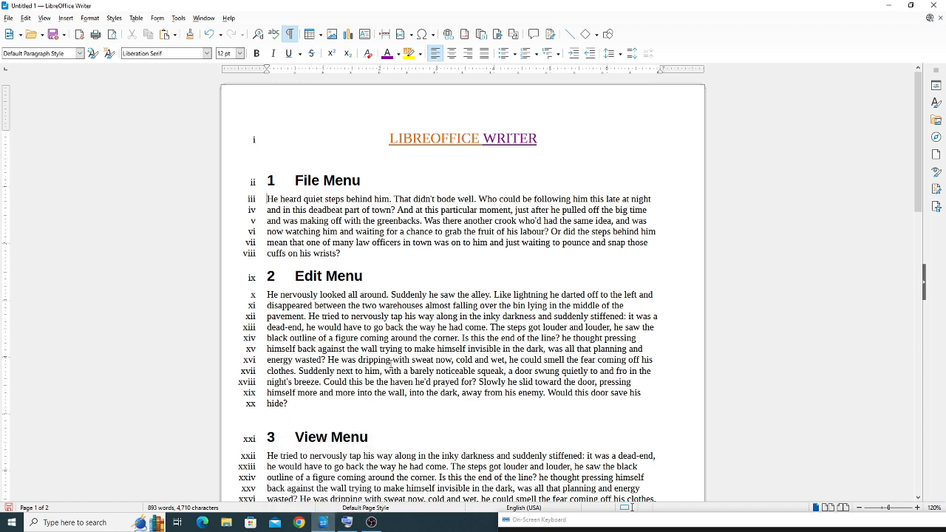
Set the line numbering interval to 5 lines and check the numbers in the document.
click(179, 18)
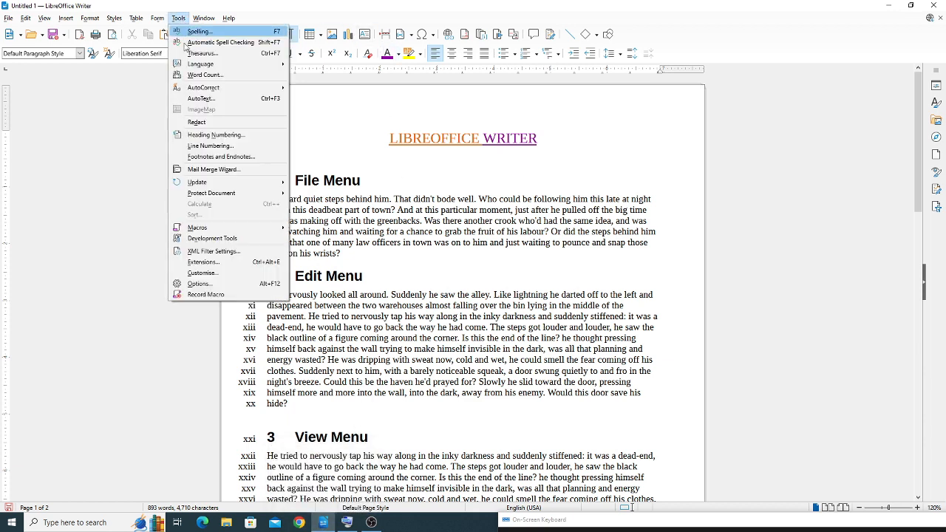
click(198, 146)
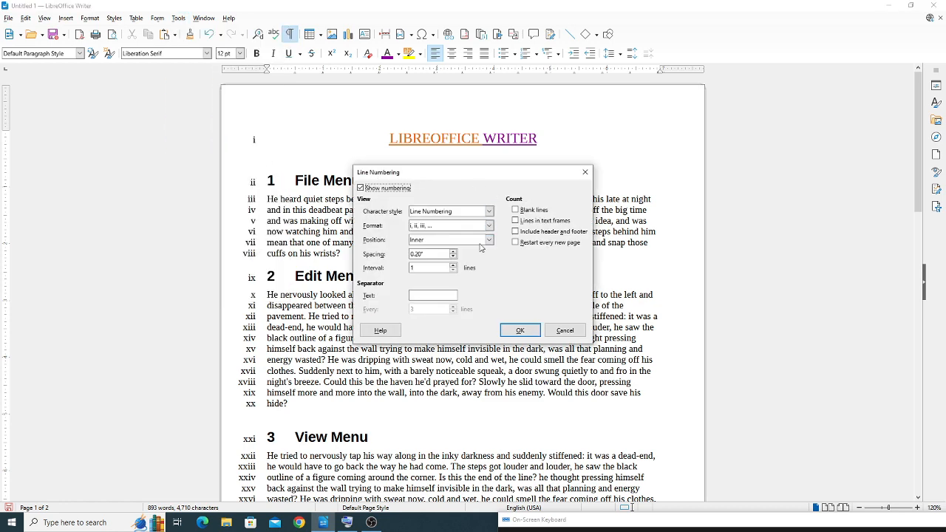
click(419, 269)
click(519, 331)
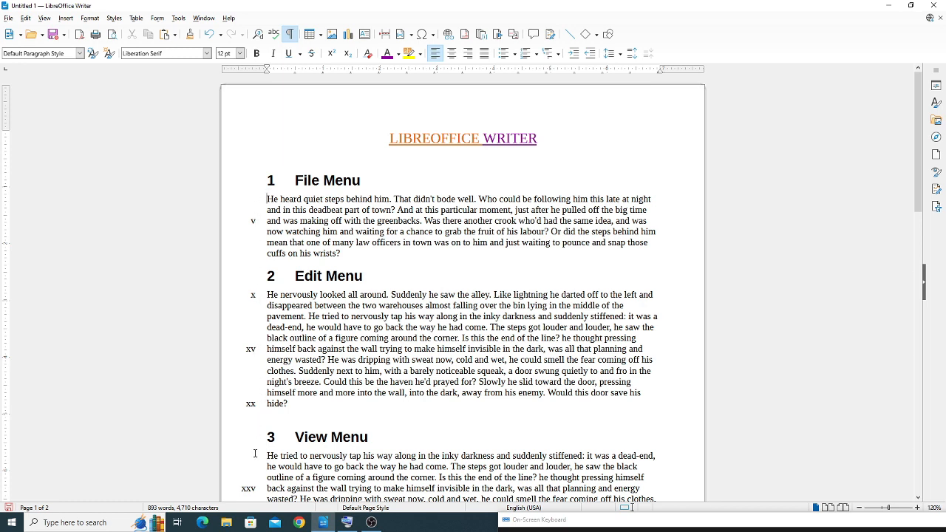
scroll(291, 403, down, 12)
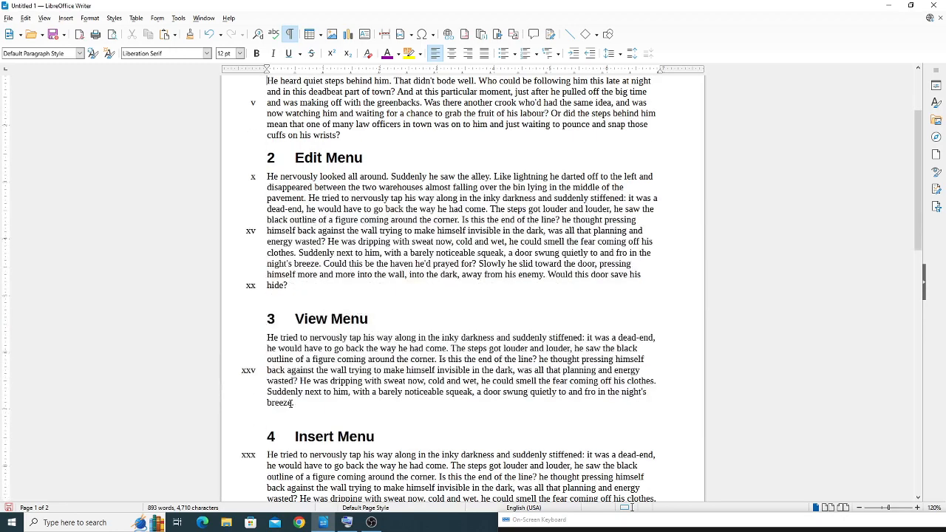
scroll(290, 403, up, 12)
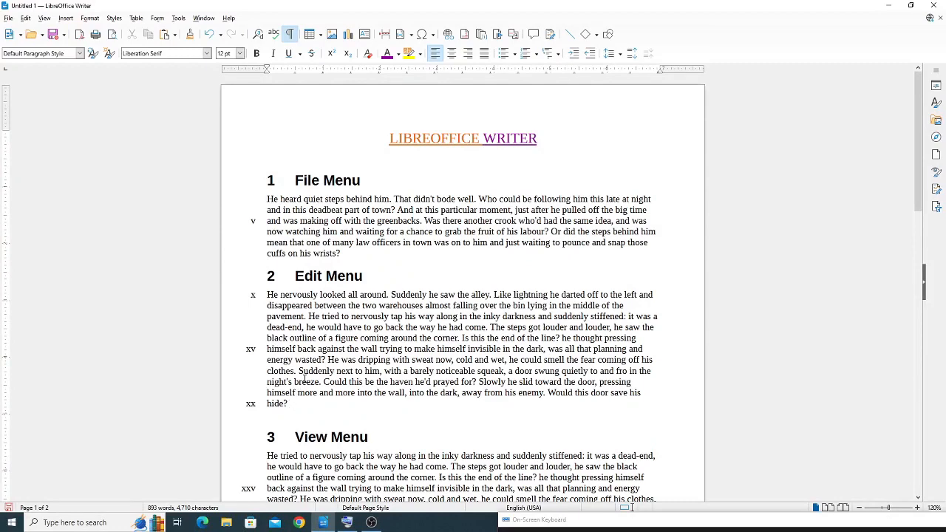
Make the line numbering restart on every new page and check the numbers on the second page.
click(178, 18)
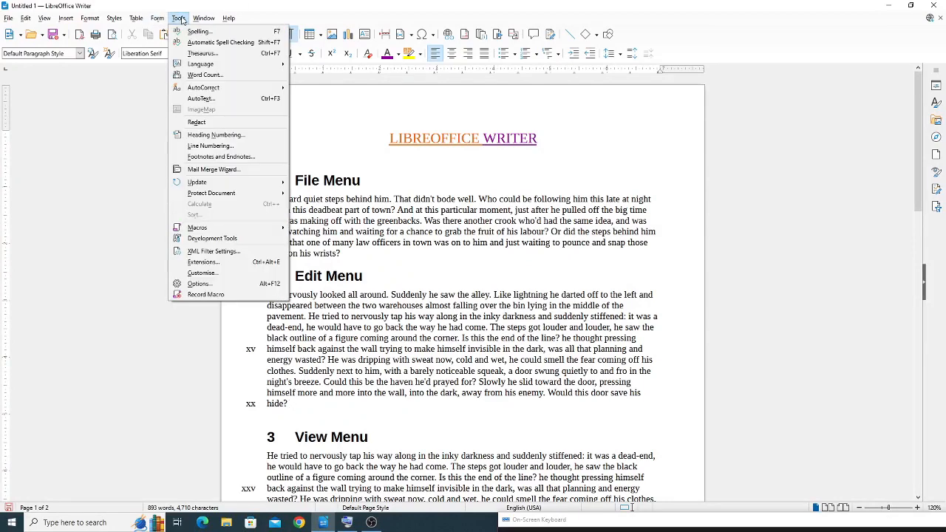
click(221, 145)
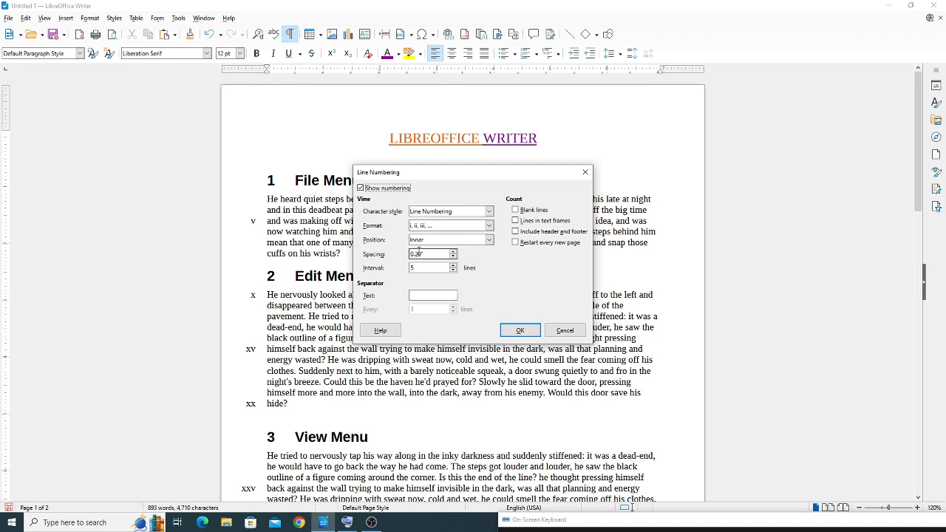
click(565, 244)
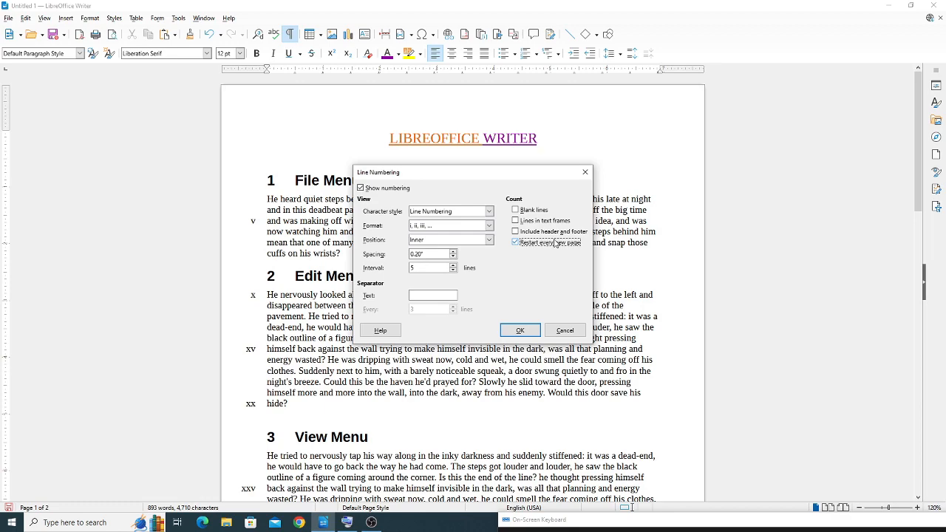
click(513, 335)
scroll(513, 333, down, 10)
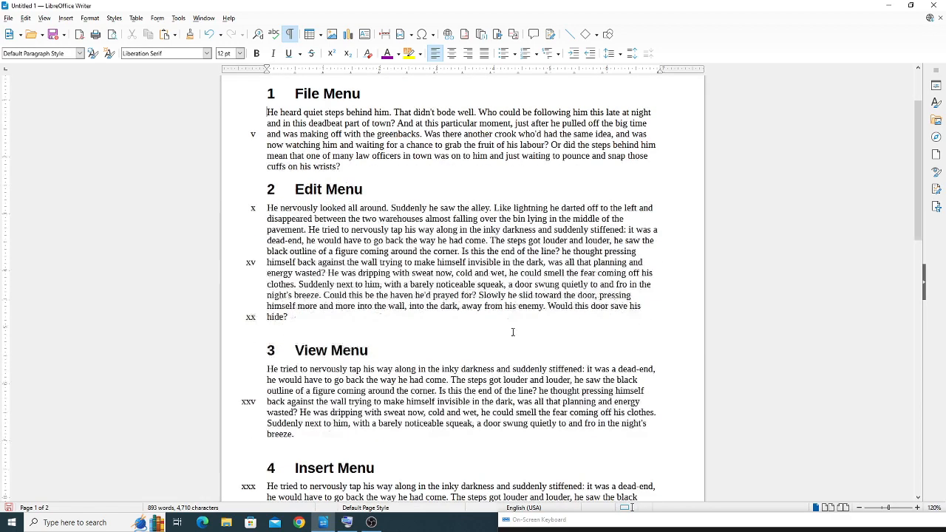
scroll(512, 332, down, 5)
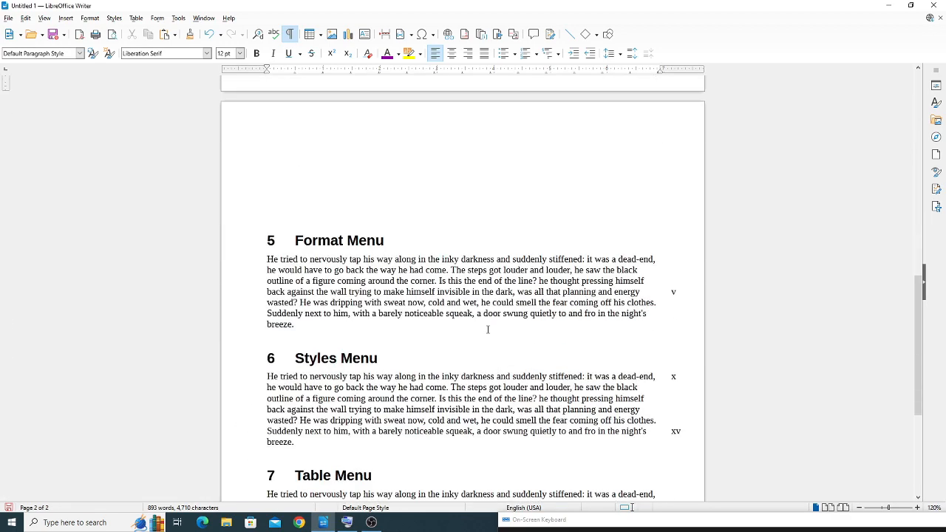
click(266, 259)
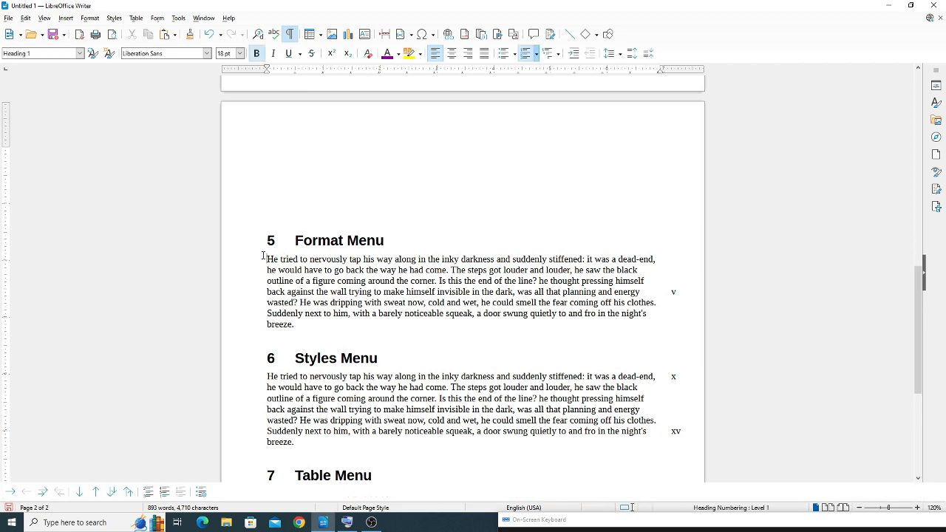
click(178, 17)
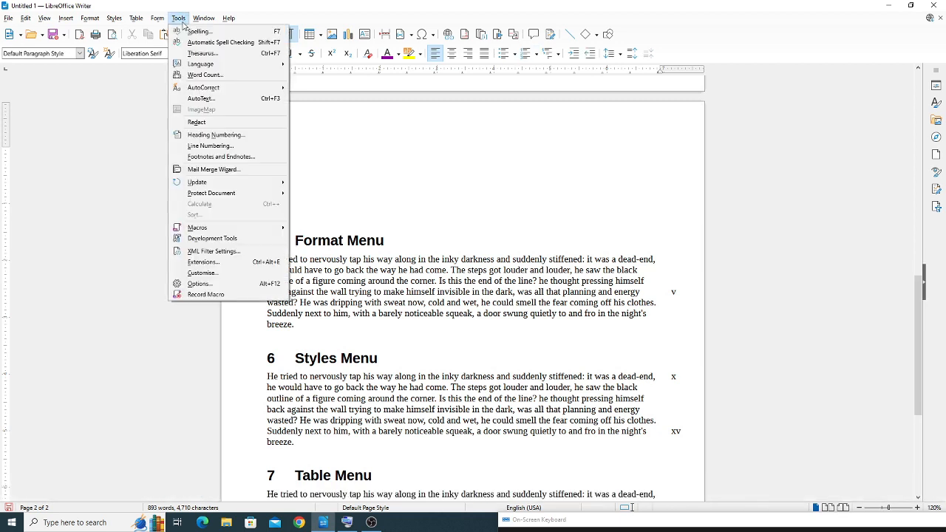
click(210, 146)
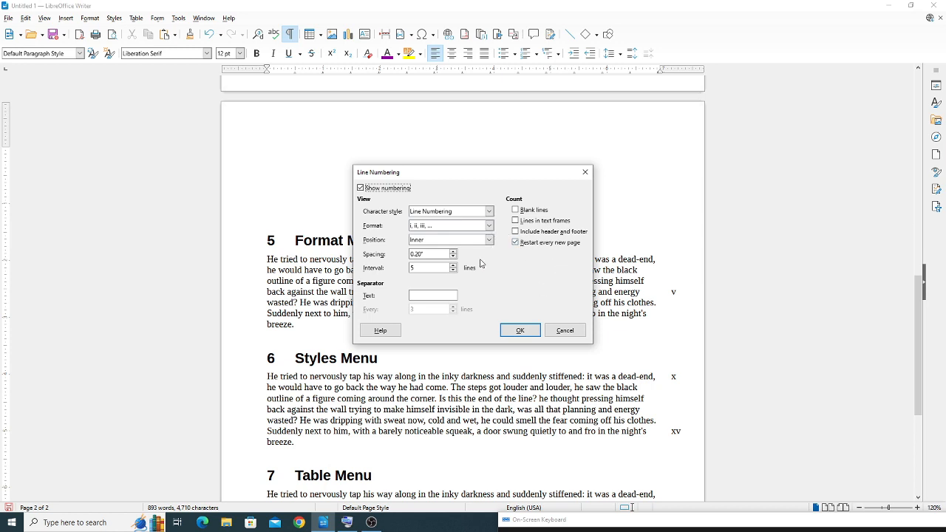
click(520, 331)
drag(268, 259, 284, 283)
click(284, 290)
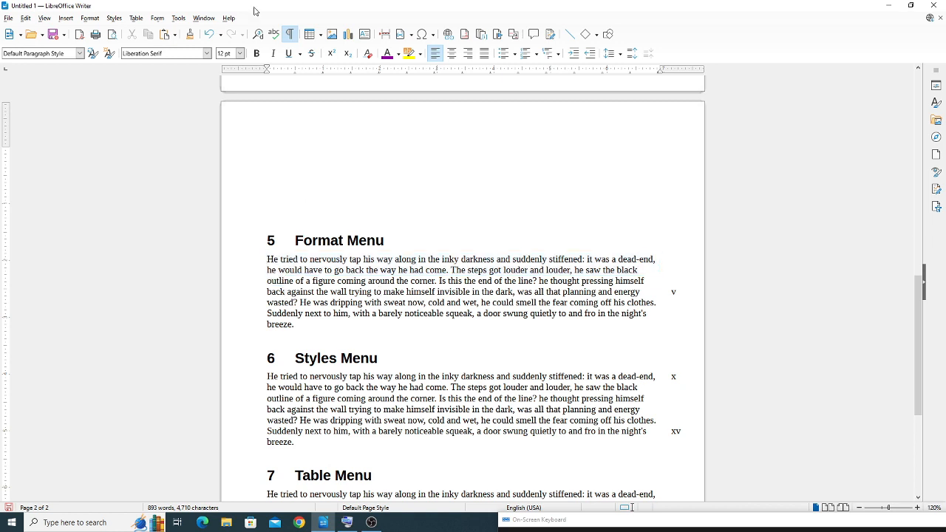
Include blank lines, lines in text frames, and headers and footers in the line count, and check the numbering on both pages.
click(178, 18)
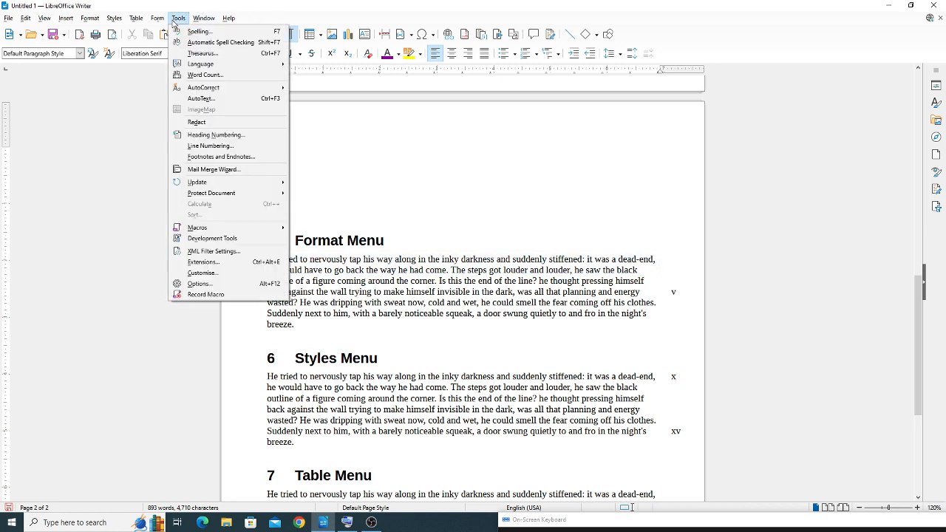
click(224, 146)
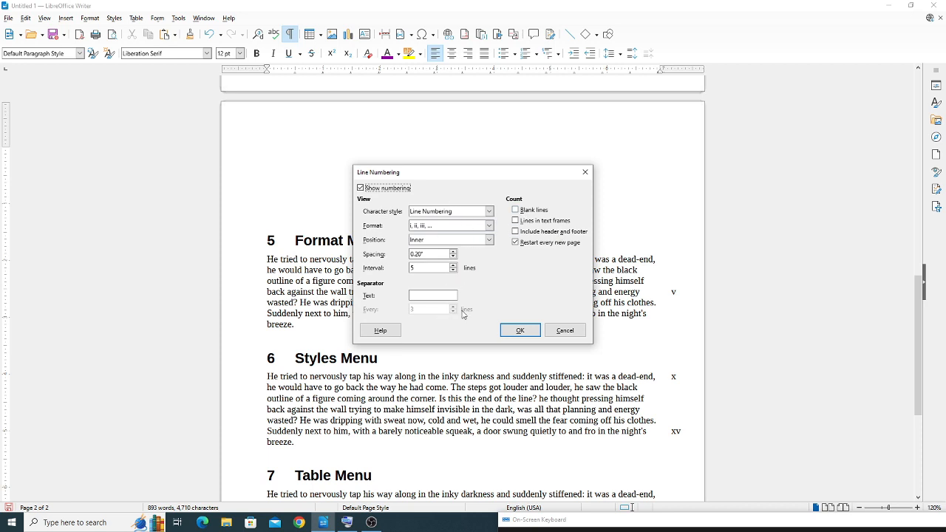
click(537, 214)
click(539, 221)
click(538, 232)
click(520, 331)
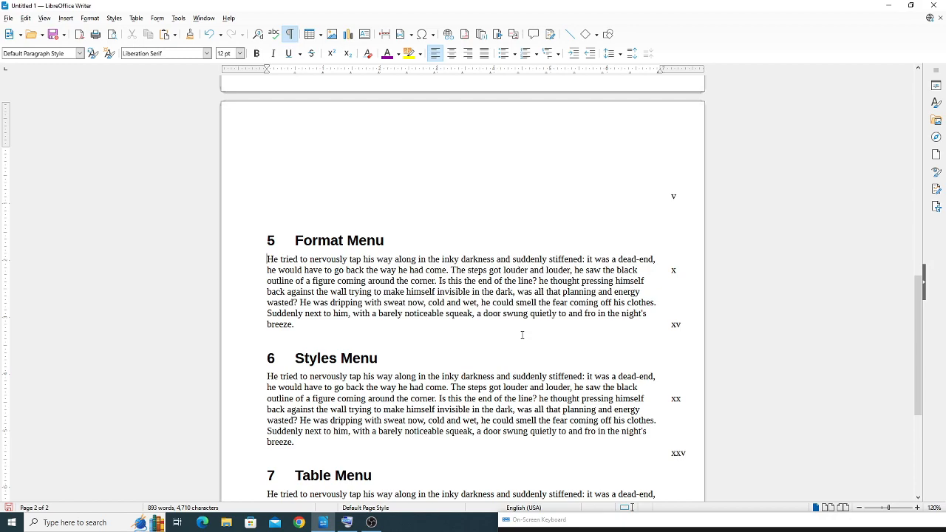
scroll(694, 456, up, 10)
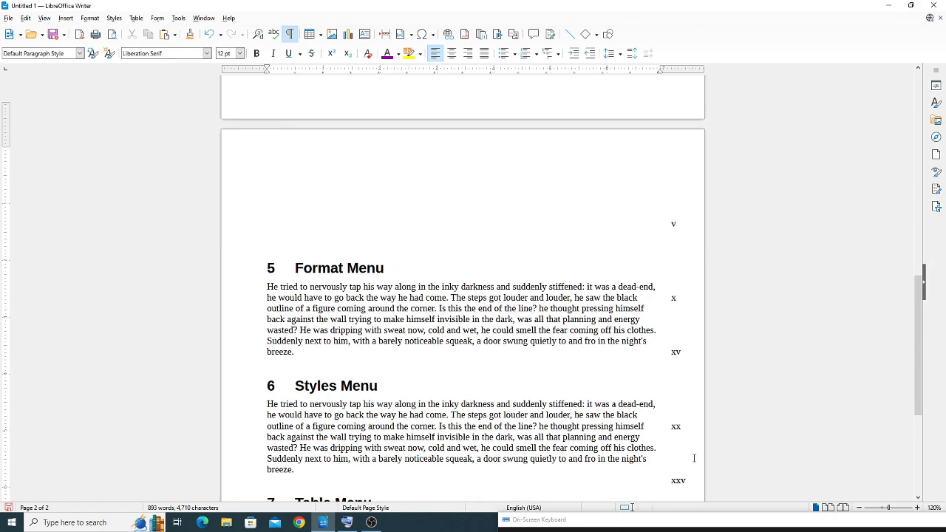
scroll(695, 456, down, 5)
scroll(693, 458, down, 10)
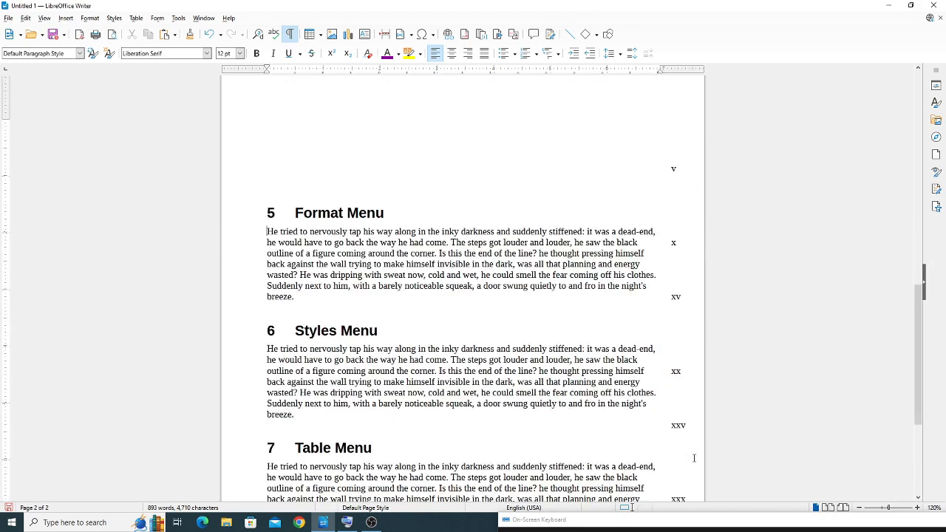
scroll(694, 458, up, 9)
scroll(694, 458, up, 15)
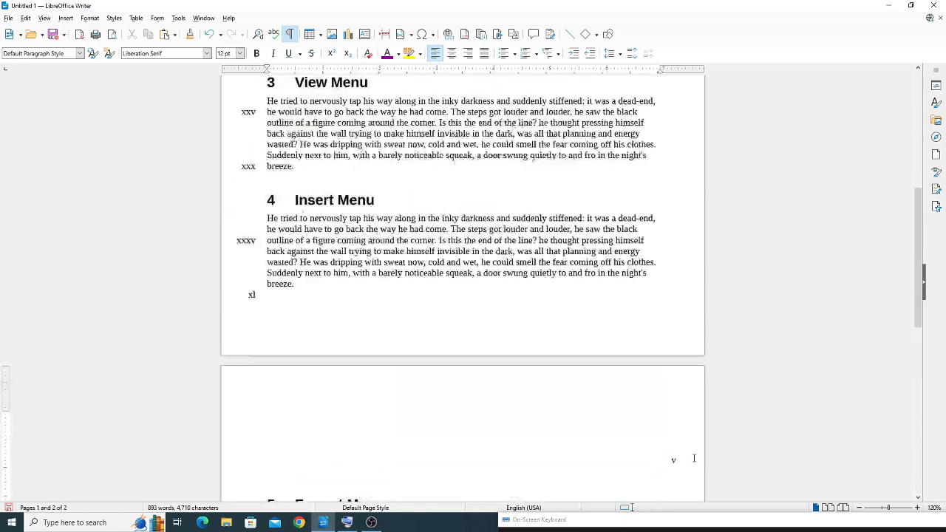
scroll(694, 459, down, 13)
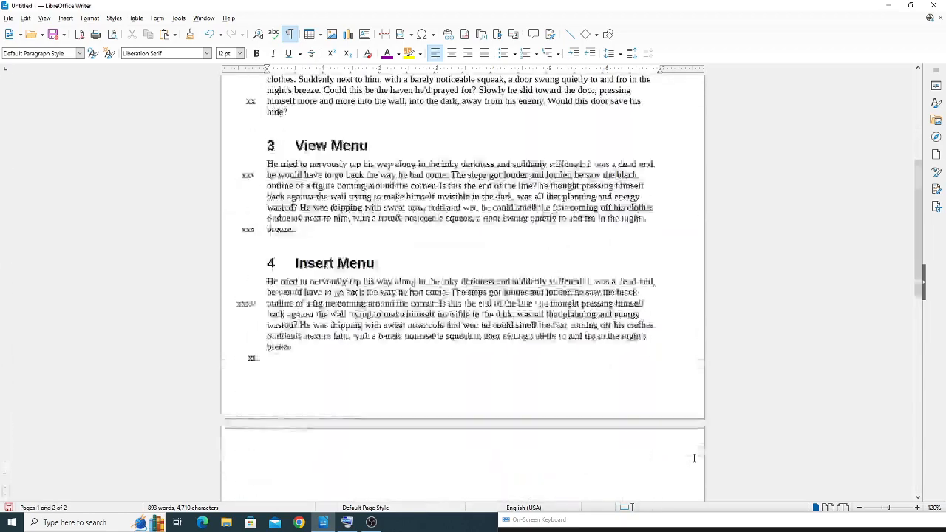
Turn off line numbering for the whole document and check the first page.
scroll(694, 459, up, 4)
scroll(693, 458, up, 7)
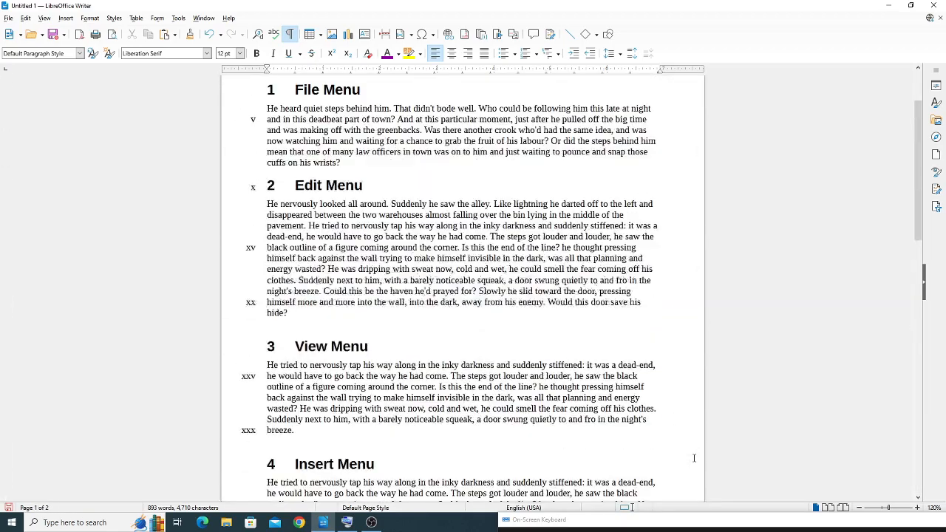
click(179, 19)
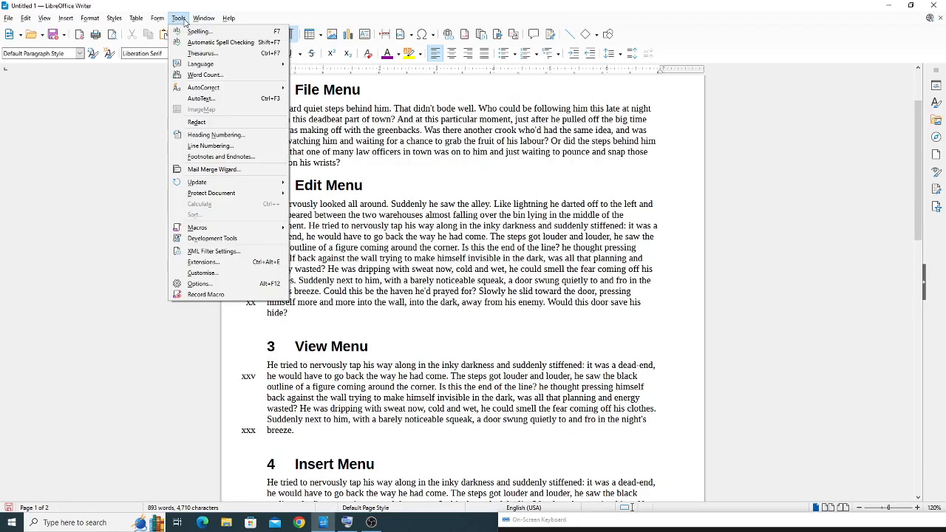
click(197, 147)
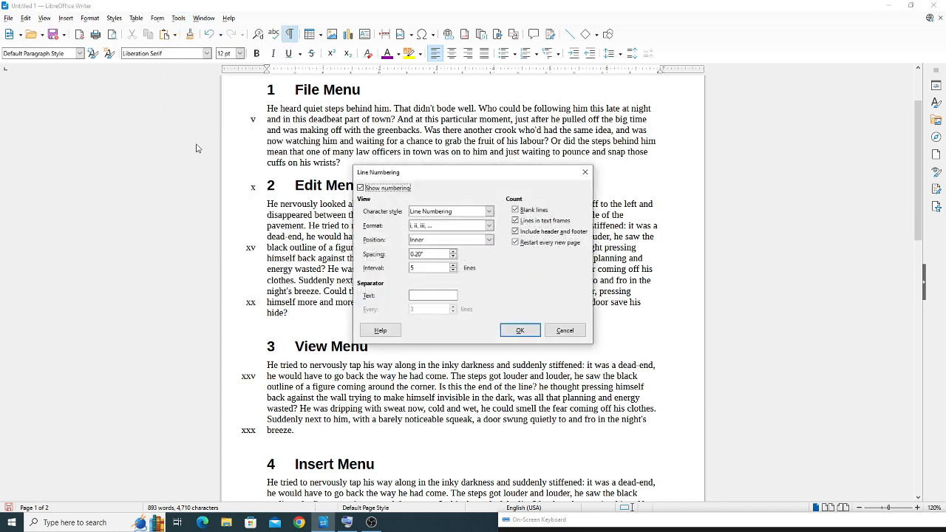
click(383, 189)
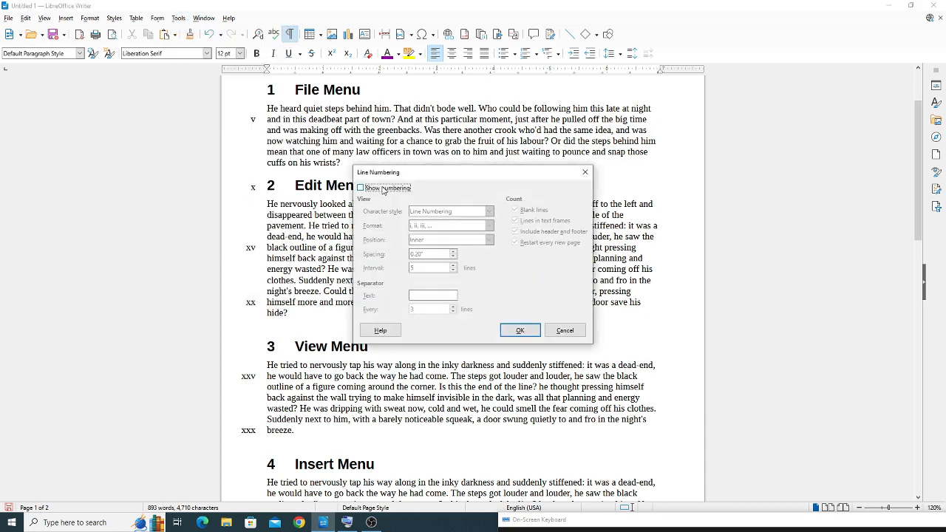
click(520, 330)
scroll(437, 281, up, 15)
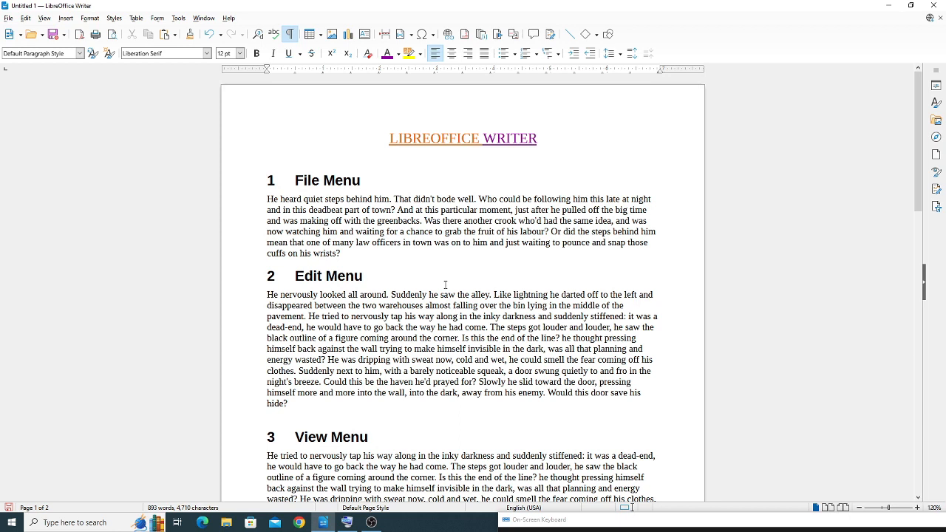
click(181, 20)
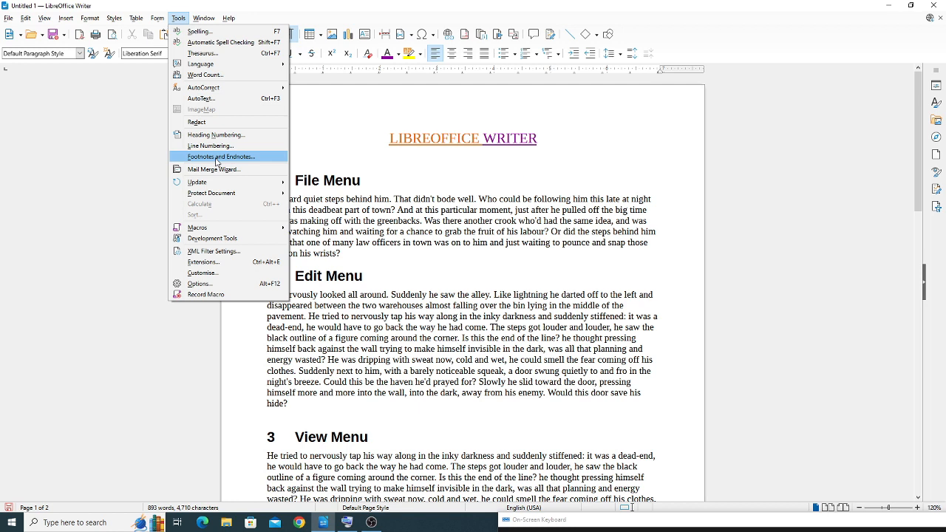
click(392, 211)
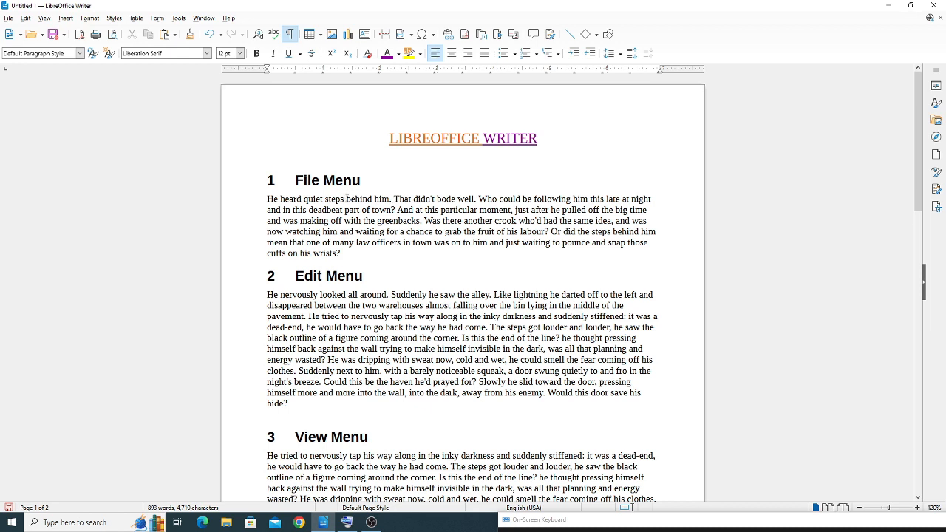
Insert a footnote at the word "behind" in the File Menu paragraph with the text "timeline", and check its anchor and note.
drag(346, 198, 373, 201)
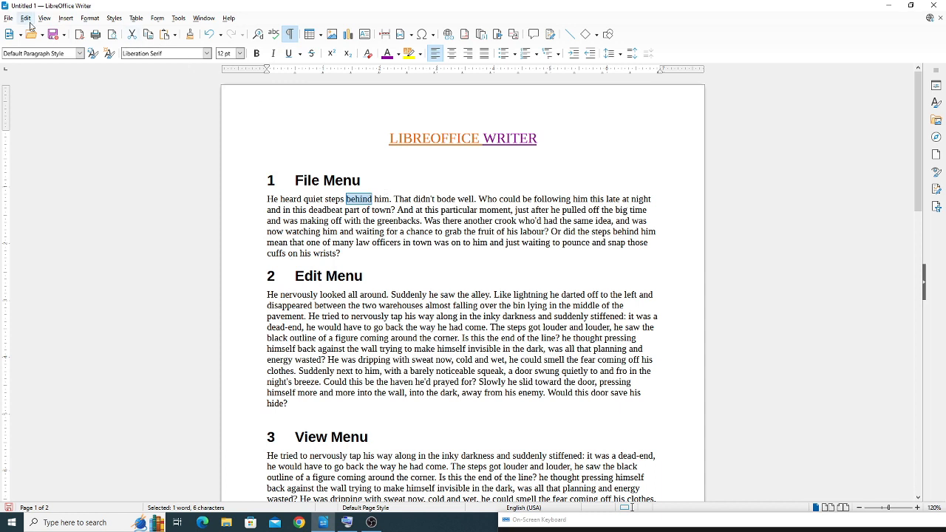
click(65, 20)
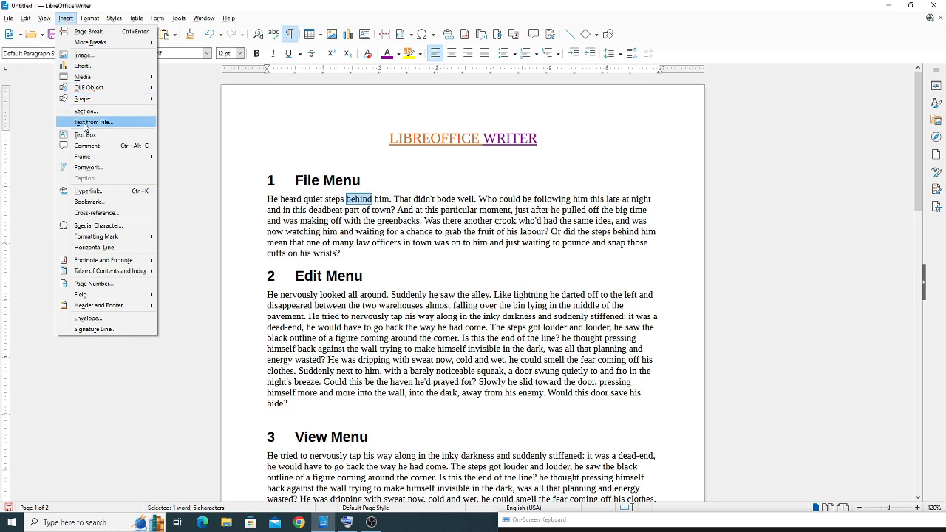
mouse_move(116, 264)
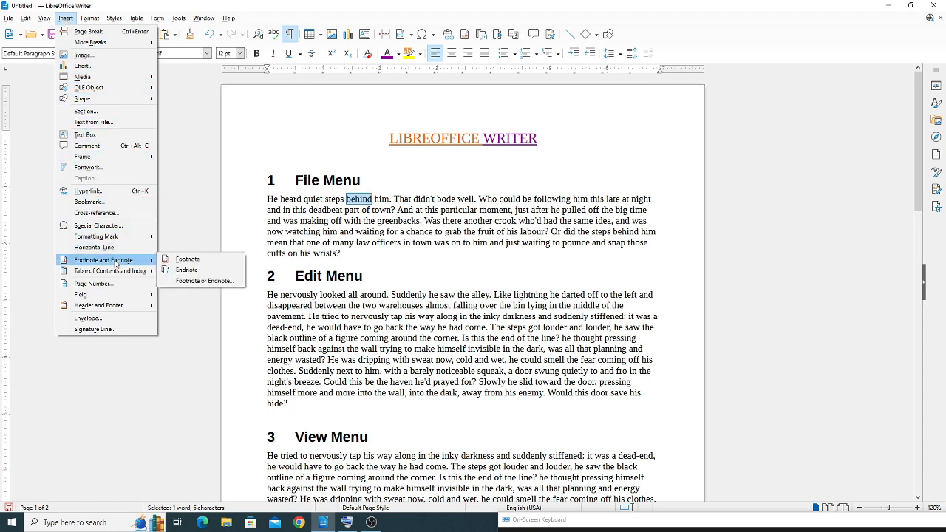
click(187, 260)
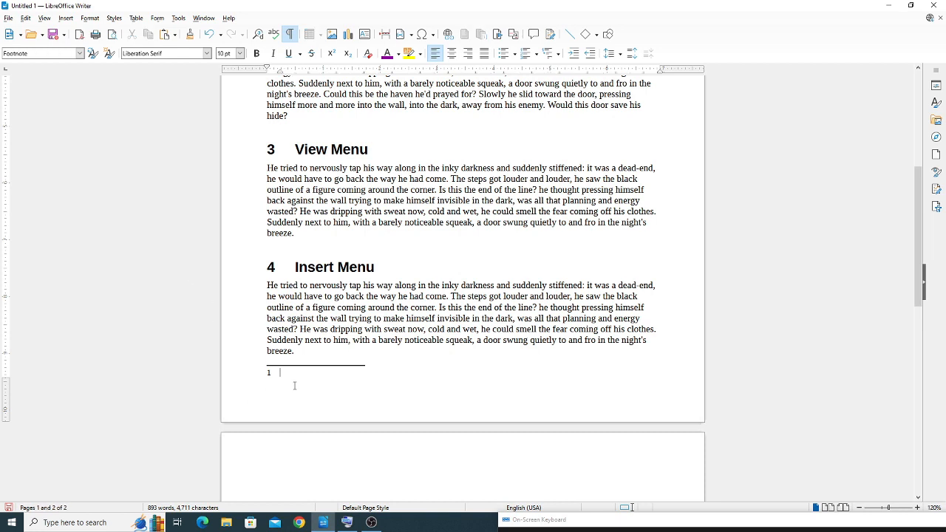
text(timeline)
scroll(294, 385, up, 8)
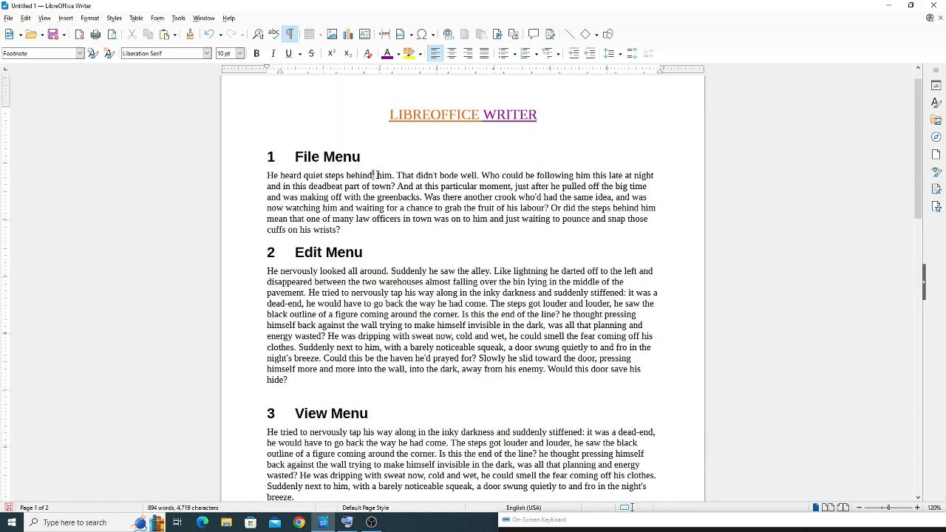
scroll(307, 416, down, 8)
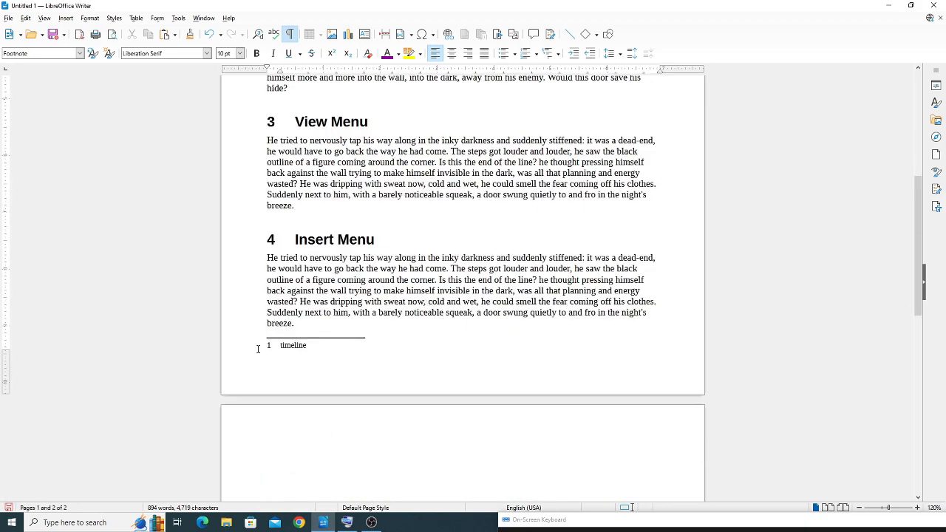
scroll(322, 345, up, 8)
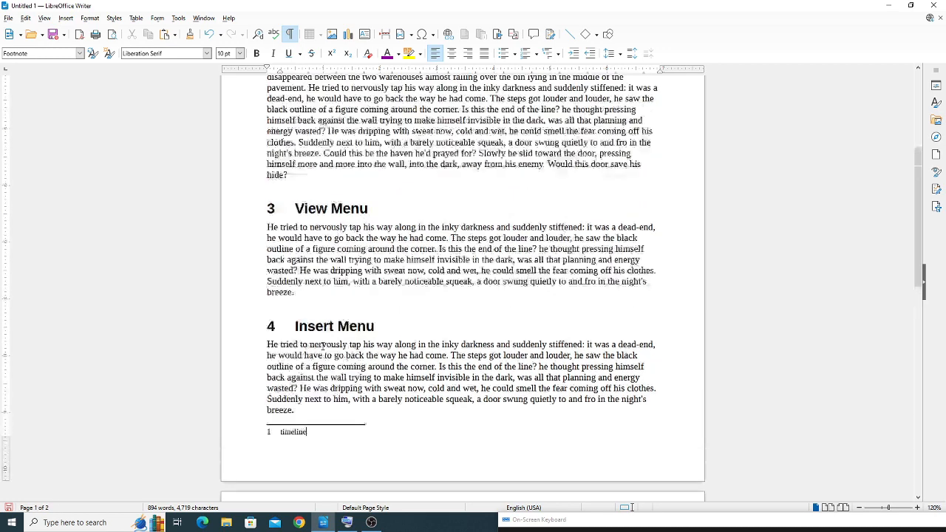
Insert a footnote after the word "darkness" in the Edit Menu paragraph with the text "blank black colour".
click(385, 210)
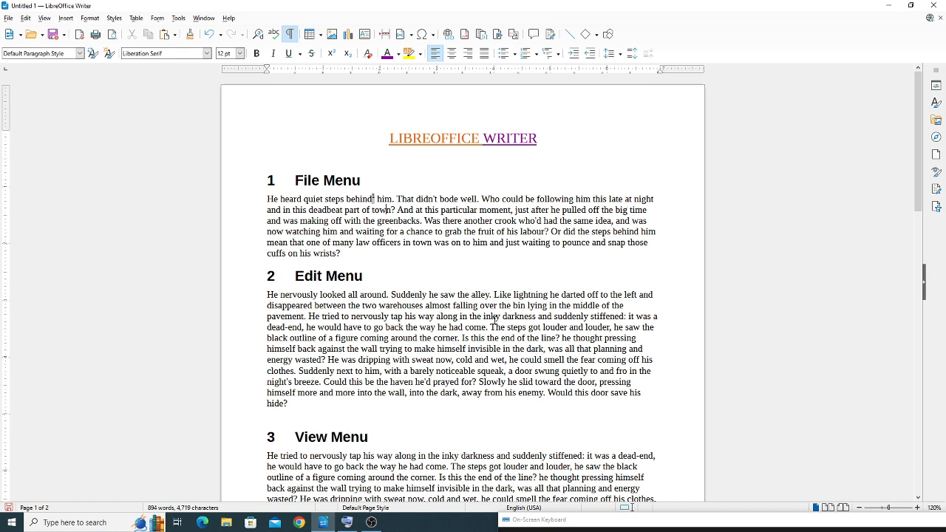
click(535, 316)
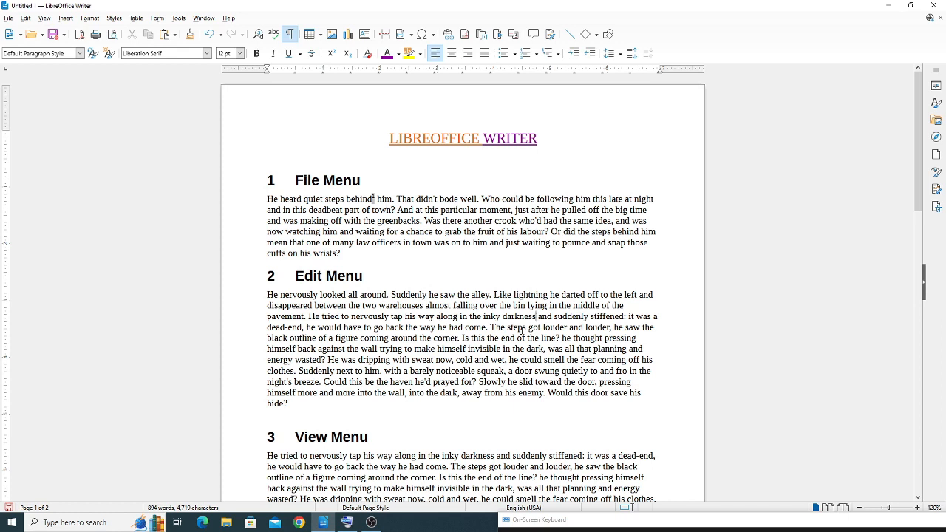
click(65, 19)
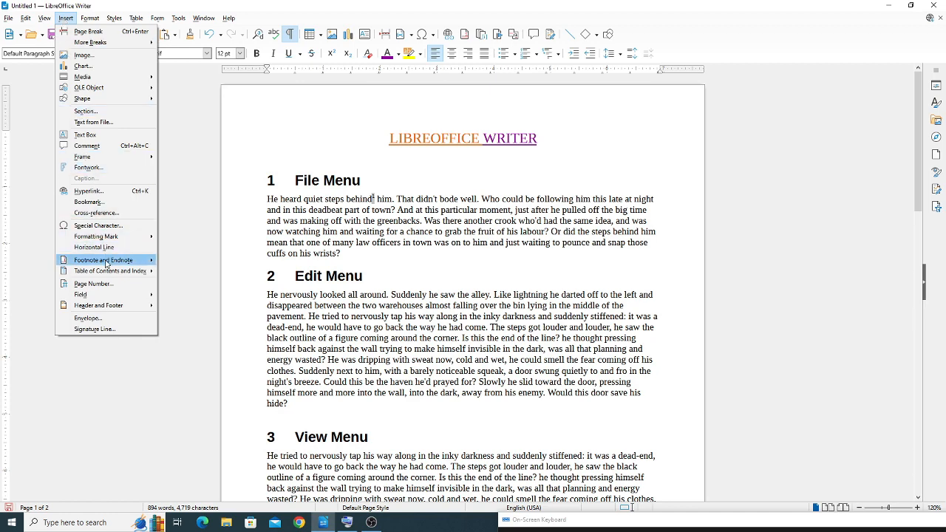
mouse_move(108, 264)
click(179, 264)
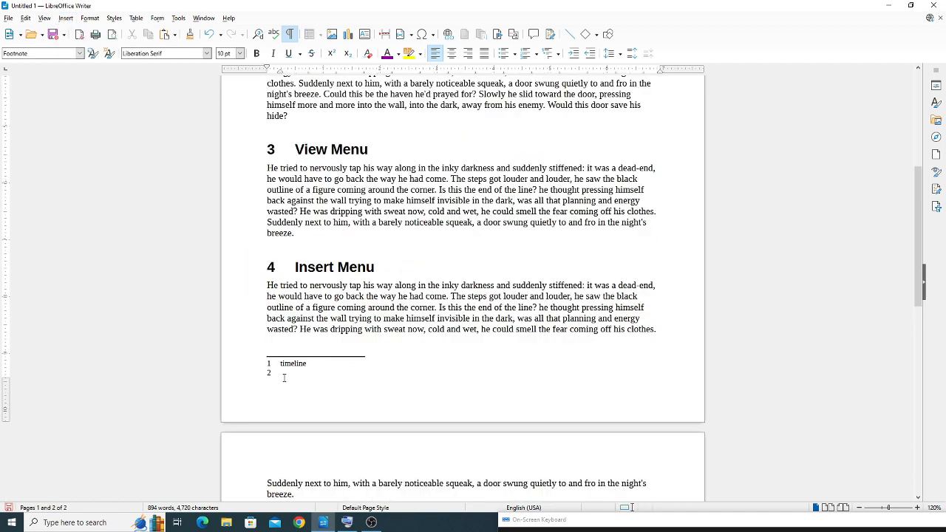
text(blank blan)
key(BackSpace)
text(ck colour)
Check the footnote markers in the text and follow the numbers of both footnotes back to their anchors.
scroll(447, 299, up, 5)
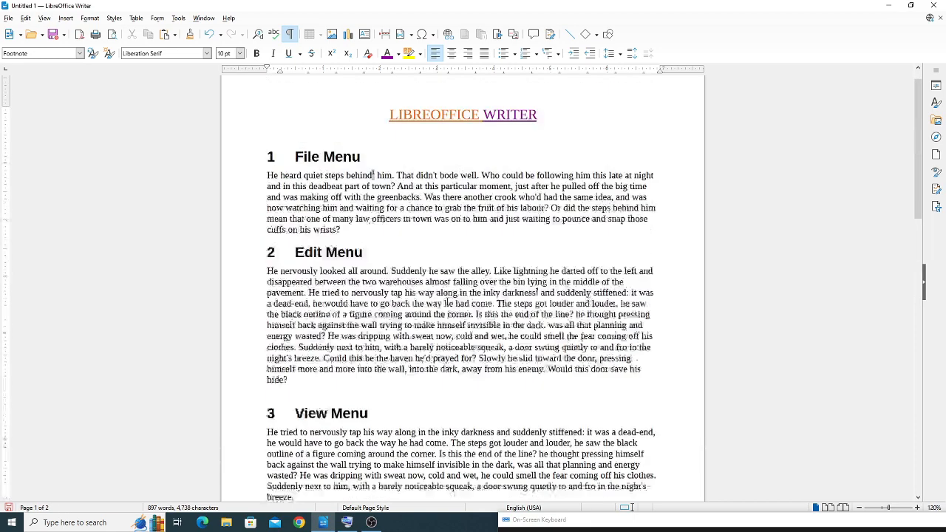
scroll(303, 400, down, 5)
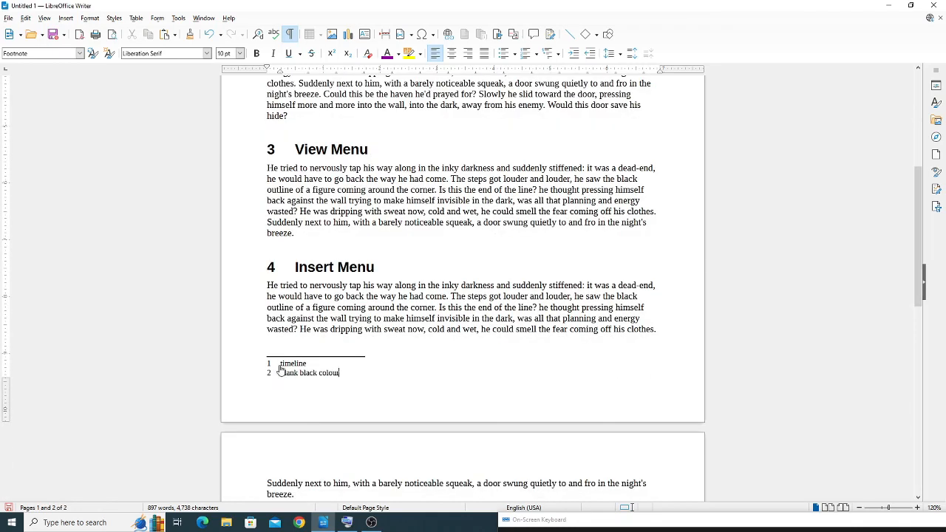
click(271, 365)
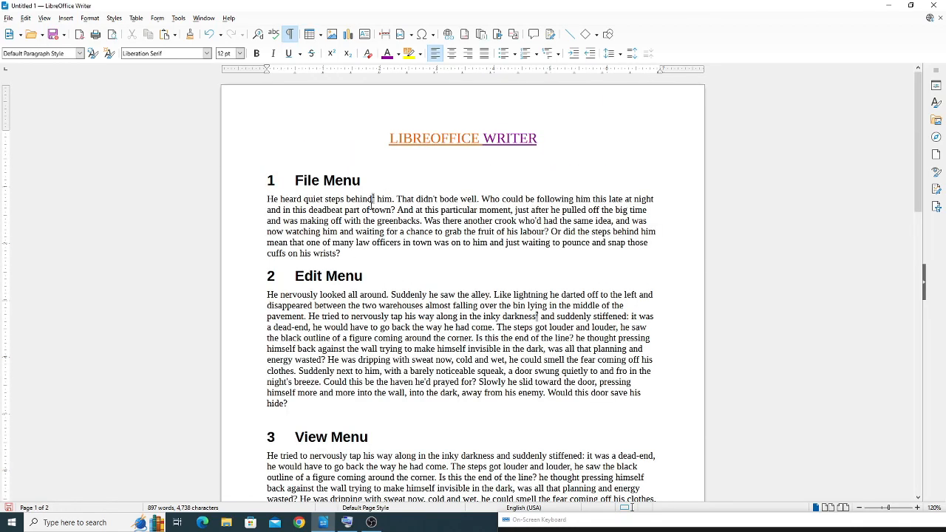
scroll(271, 367, down, 2)
scroll(271, 362, down, 5)
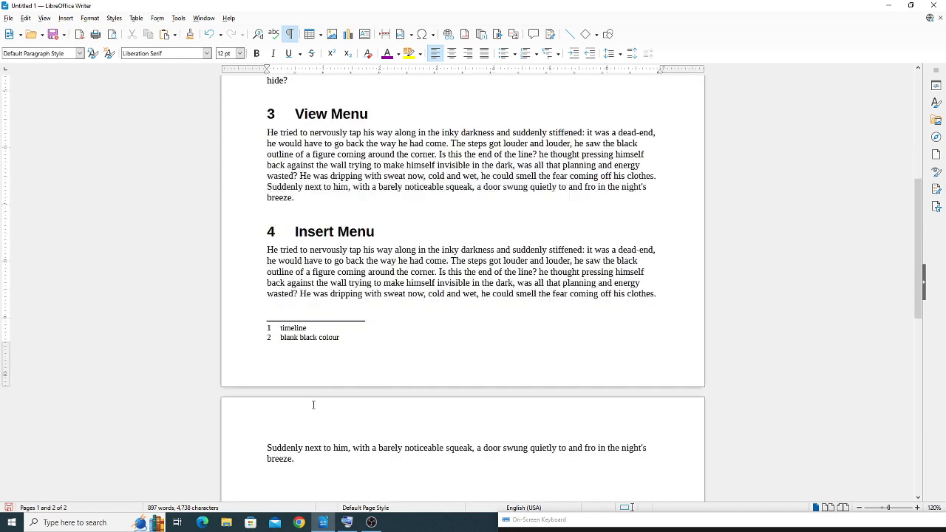
click(270, 341)
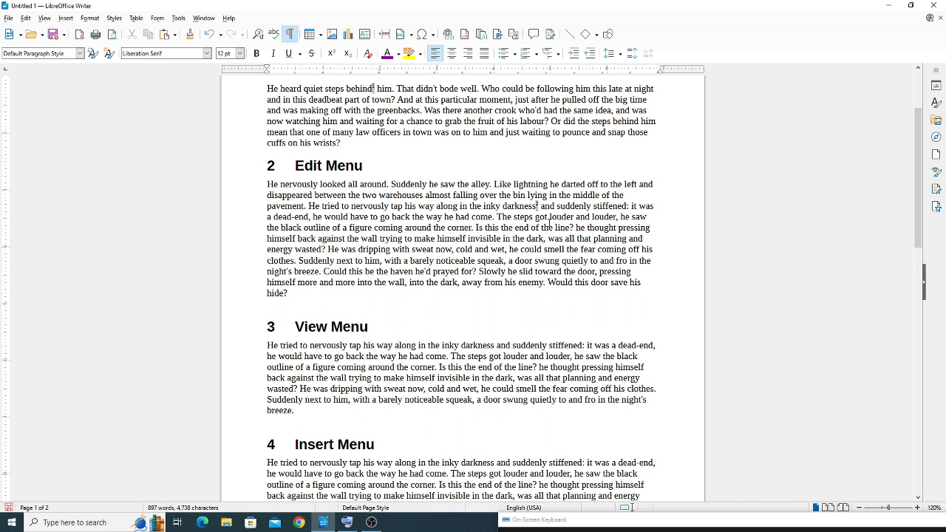
Set the footnote numbering format to A, B, C and check the footnotes by following the marker at "behind".
click(178, 18)
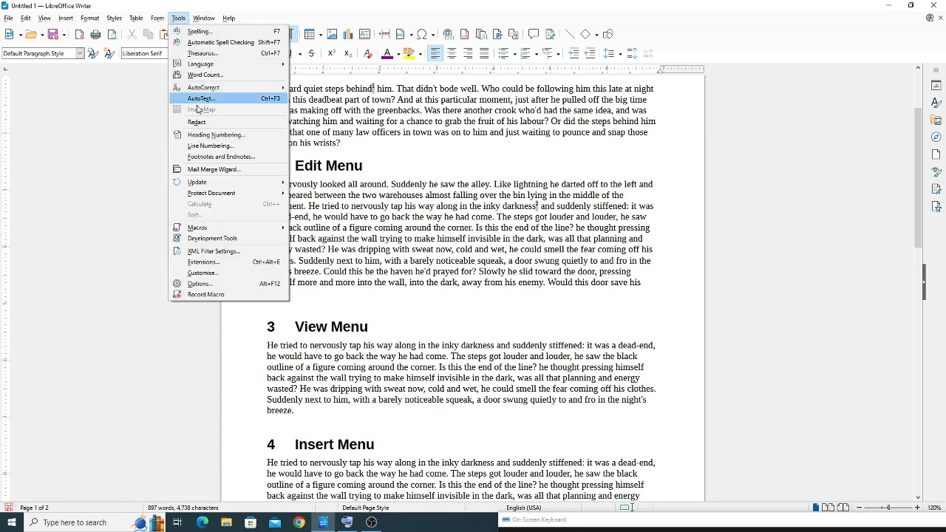
click(206, 158)
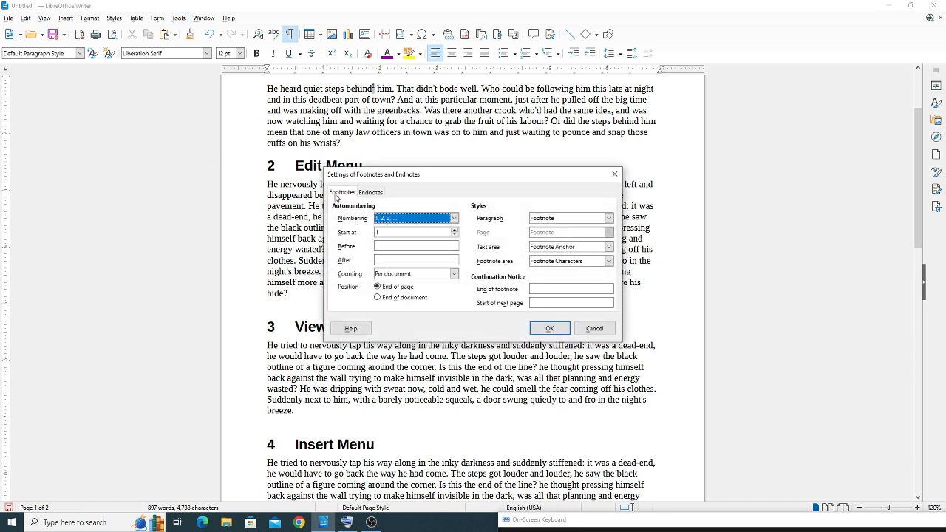
click(453, 220)
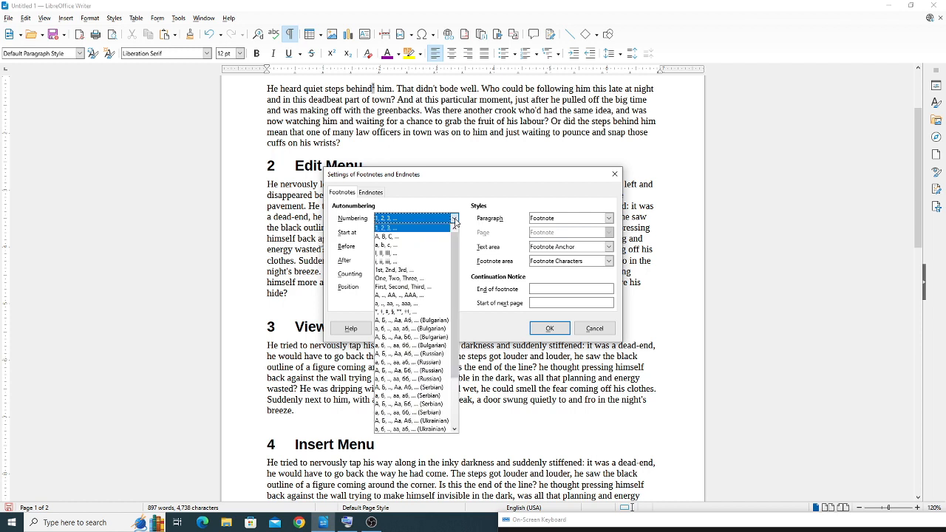
click(389, 236)
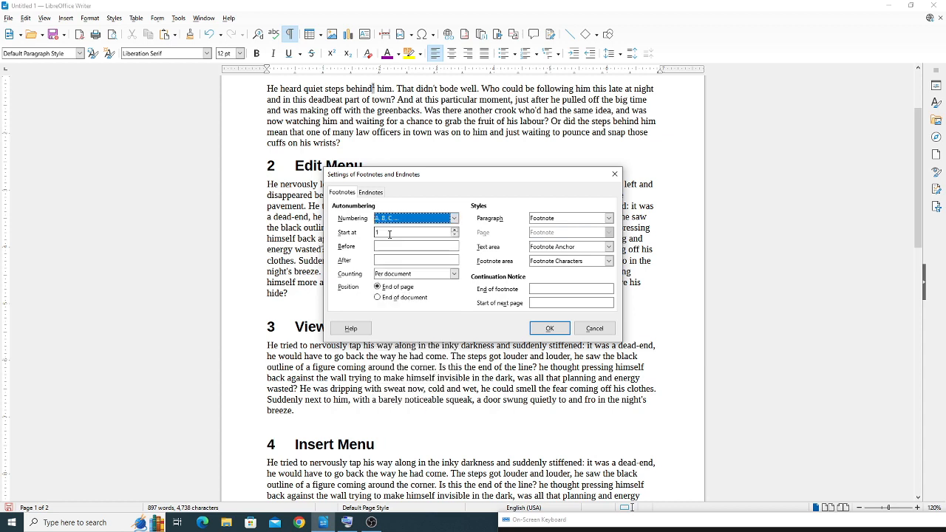
click(559, 330)
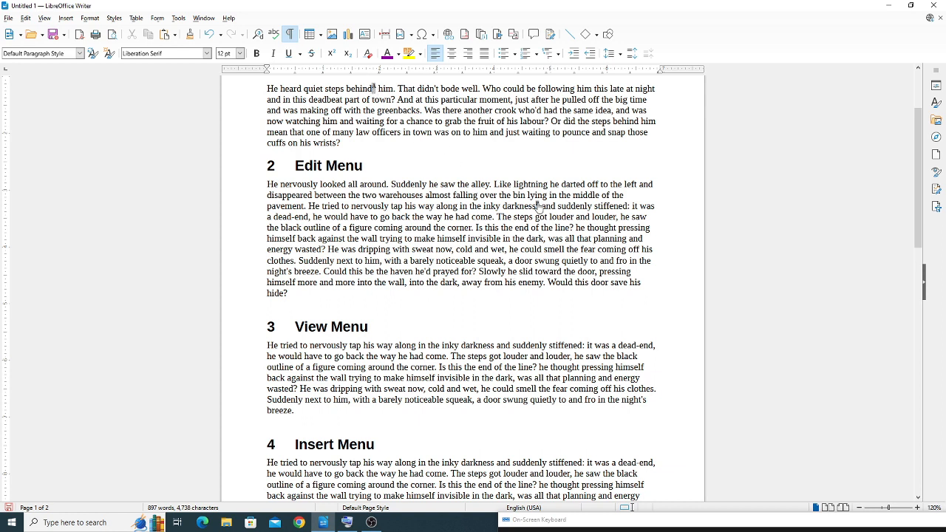
click(375, 88)
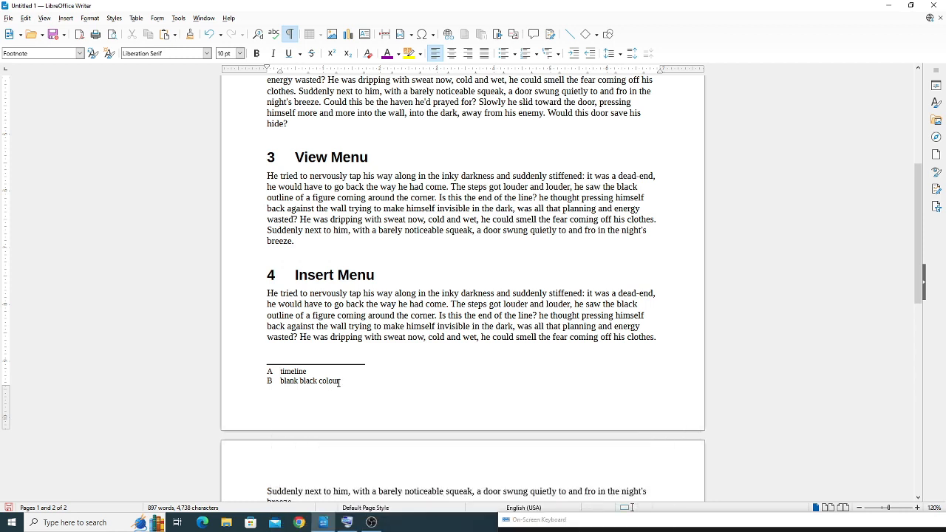
click(178, 18)
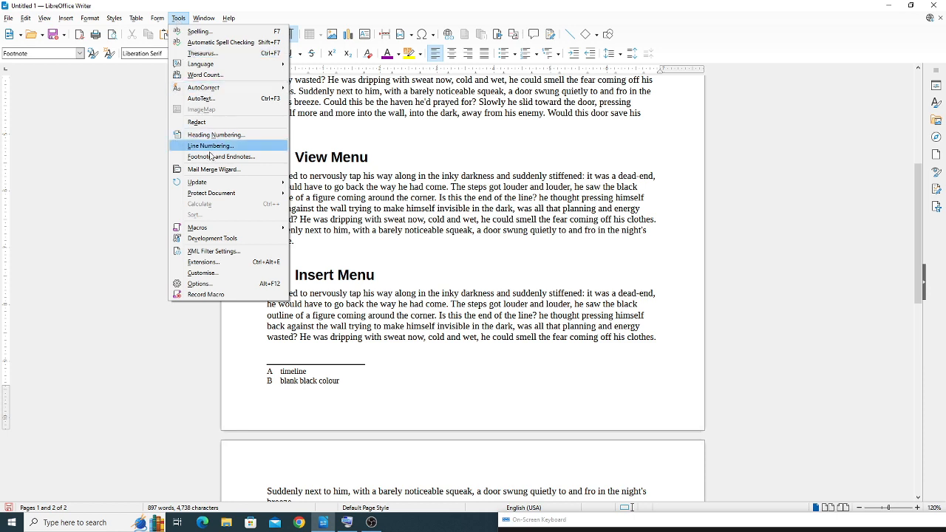
click(434, 253)
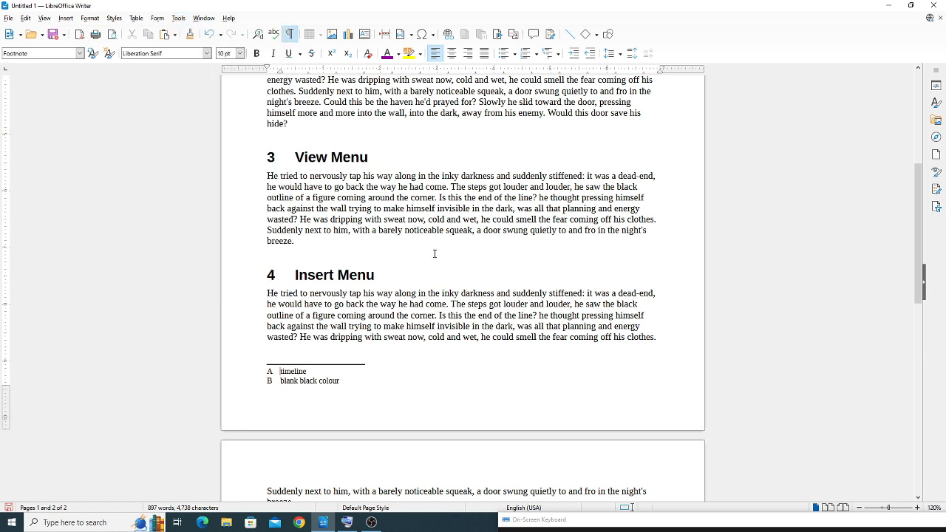
Insert an endnote after the word "cold" in the View Menu paragraph with the text "green color file".
click(446, 218)
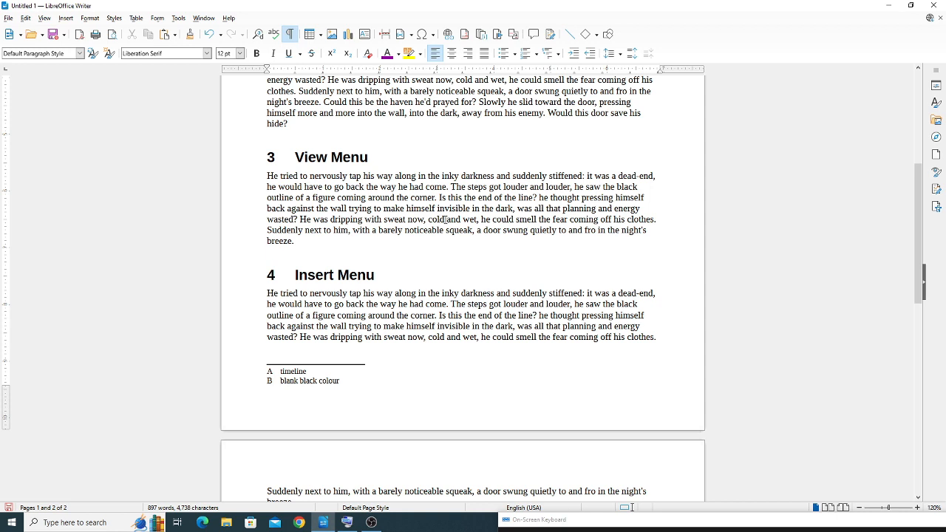
click(63, 18)
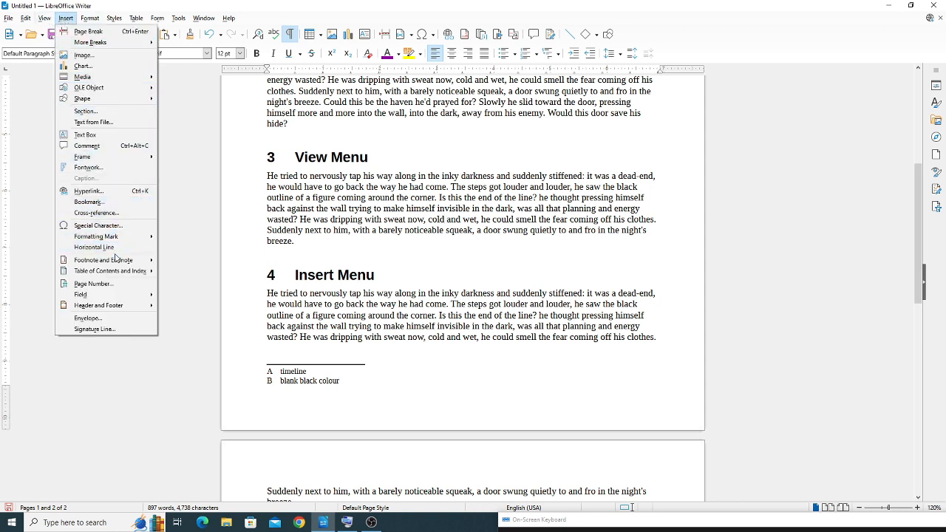
mouse_move(117, 264)
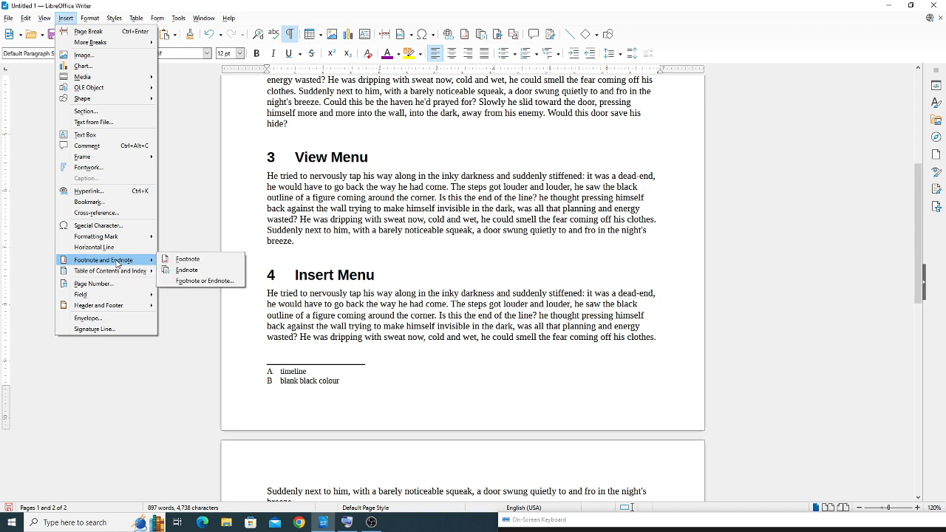
click(201, 272)
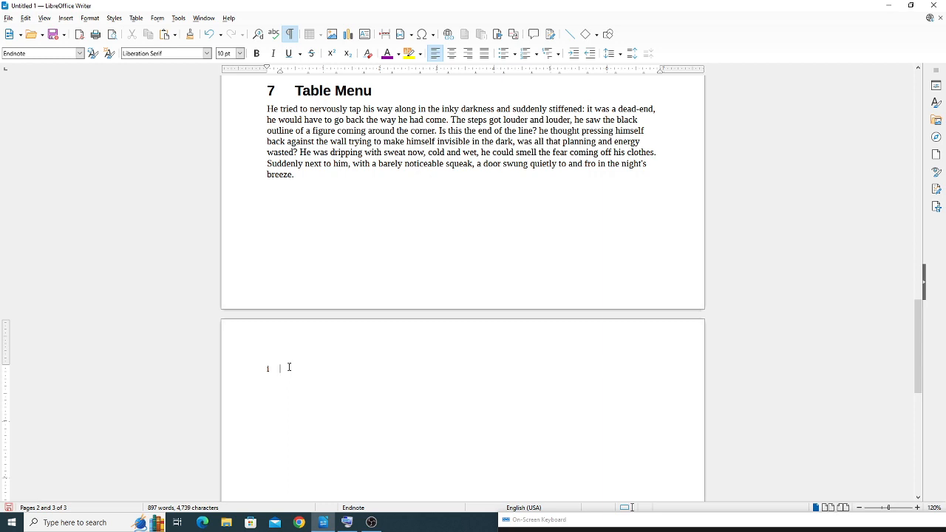
text(green color file)
Insert an endnote within "suddenly" in the Styles Menu paragraph with the text "skjf kjdiofu iuaif", and follow the first endnote's number to its anchor.
scroll(496, 116, up, 5)
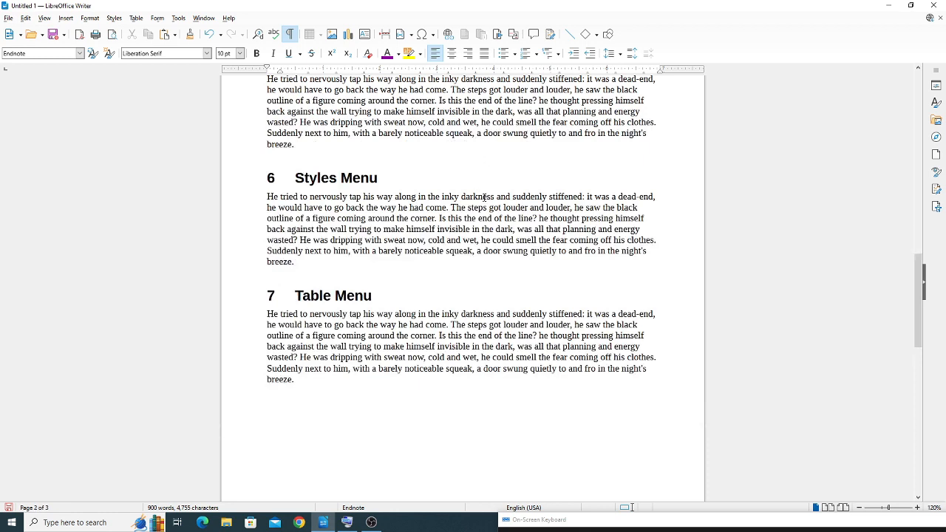
click(533, 197)
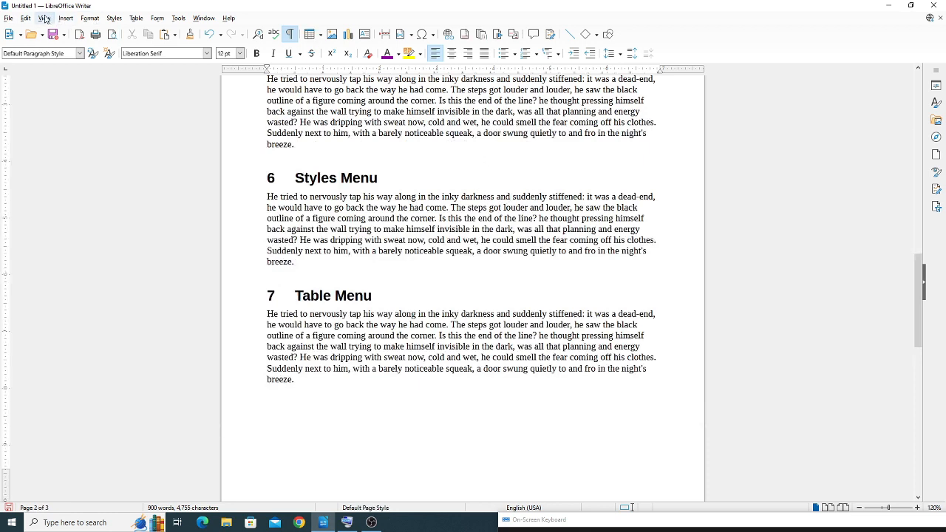
click(74, 20)
mouse_move(107, 262)
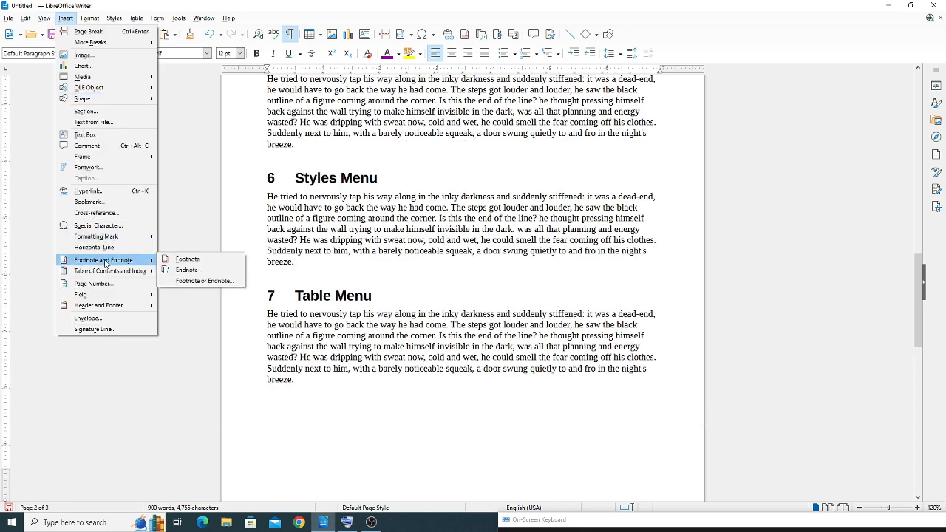
click(186, 270)
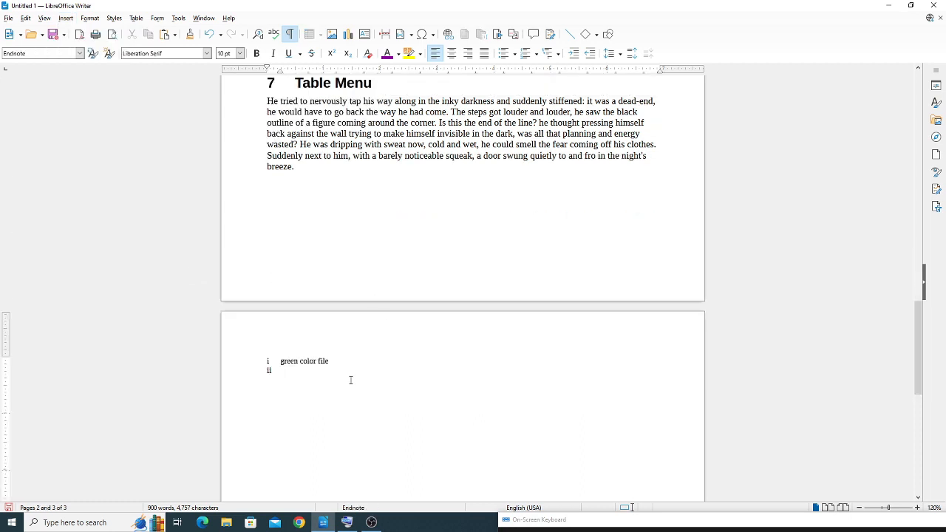
text(skjf kjdiofu iuaif)
click(270, 367)
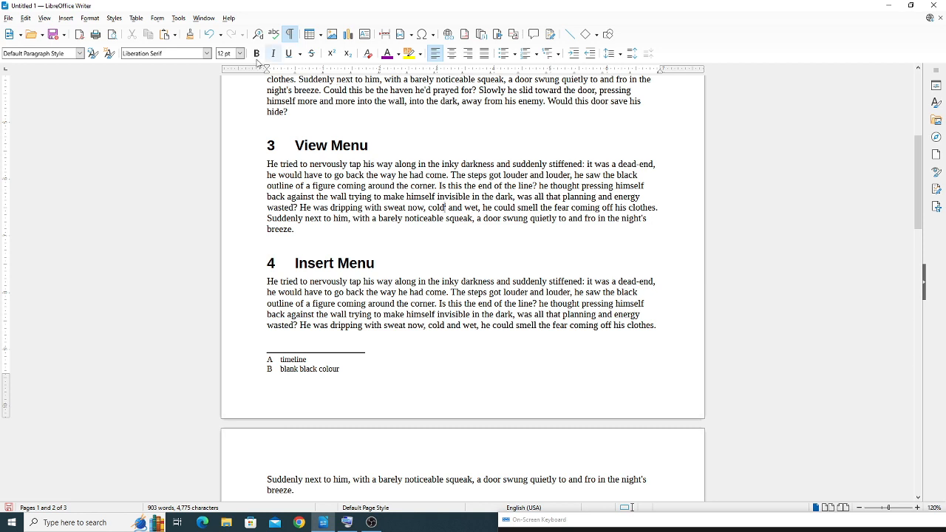
Set the endnote numbering format to a, b, c.
click(178, 22)
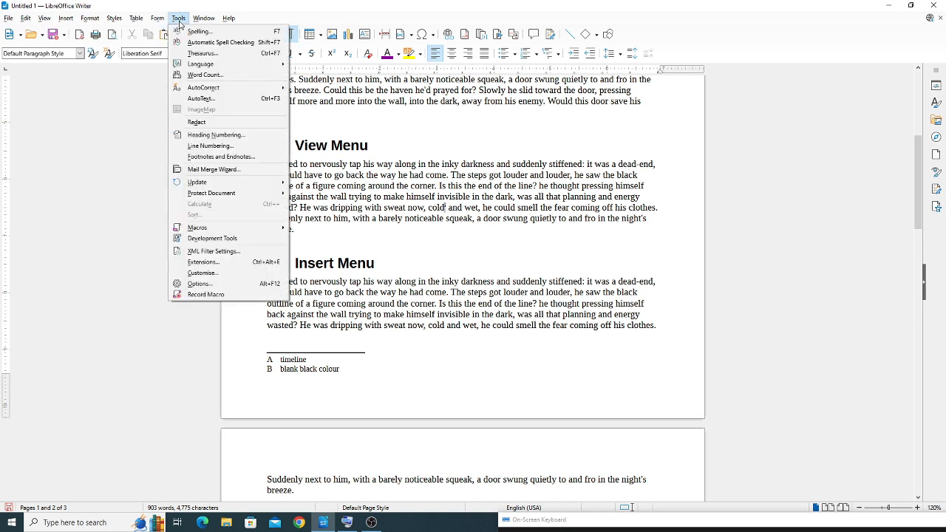
click(215, 158)
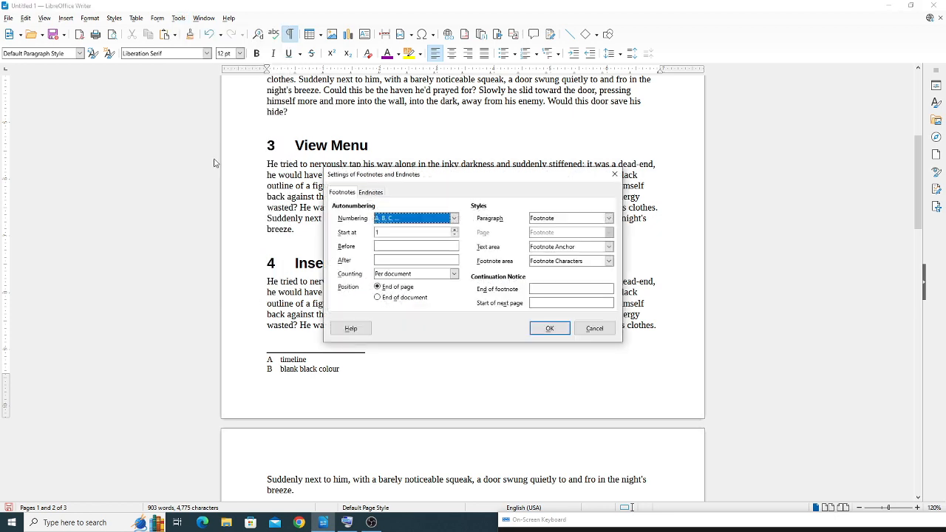
click(372, 192)
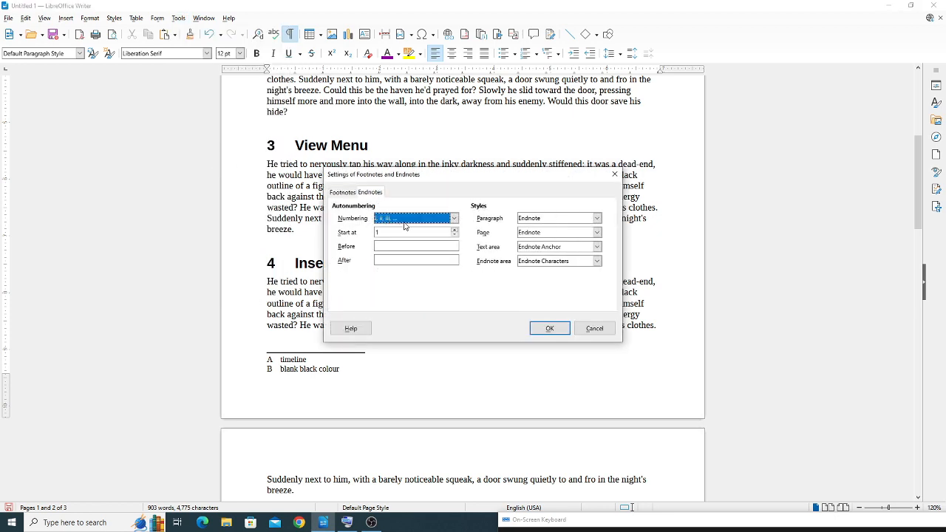
click(454, 219)
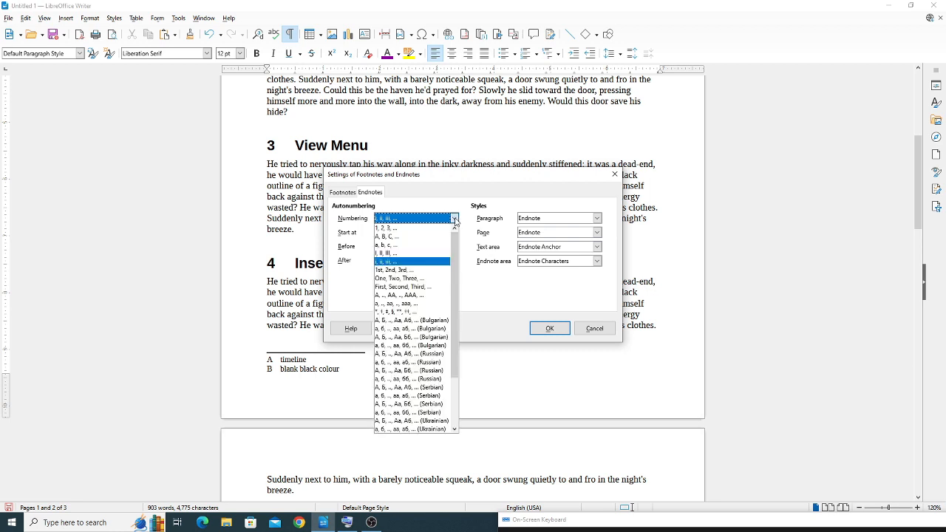
scroll(420, 363, down, 3)
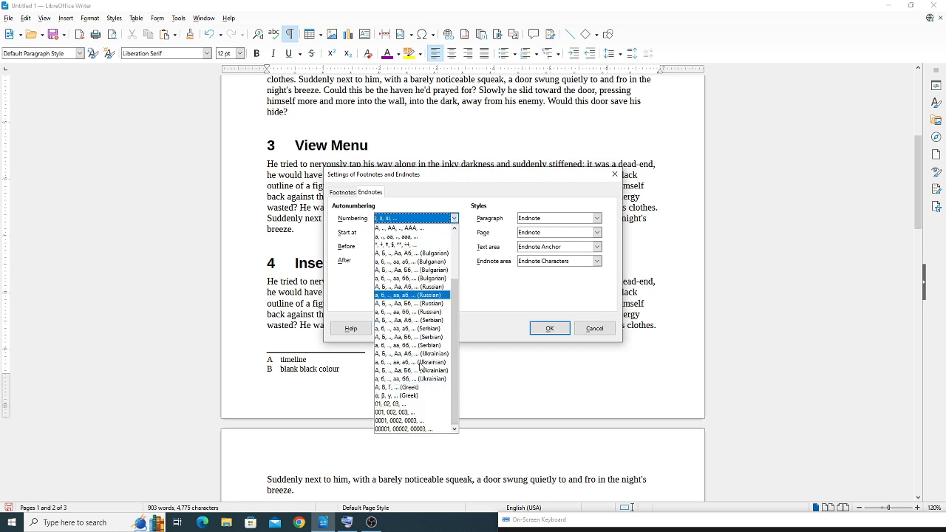
scroll(420, 366, up, 3)
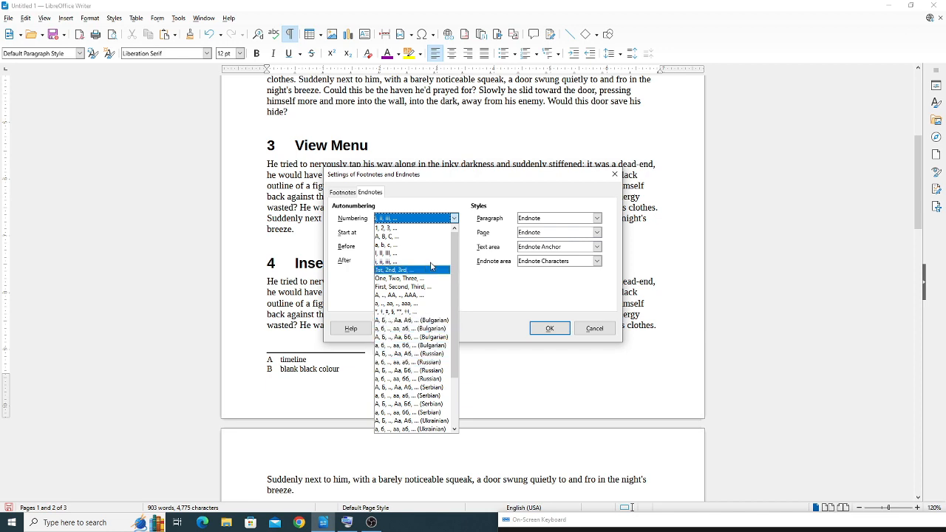
click(392, 246)
click(551, 329)
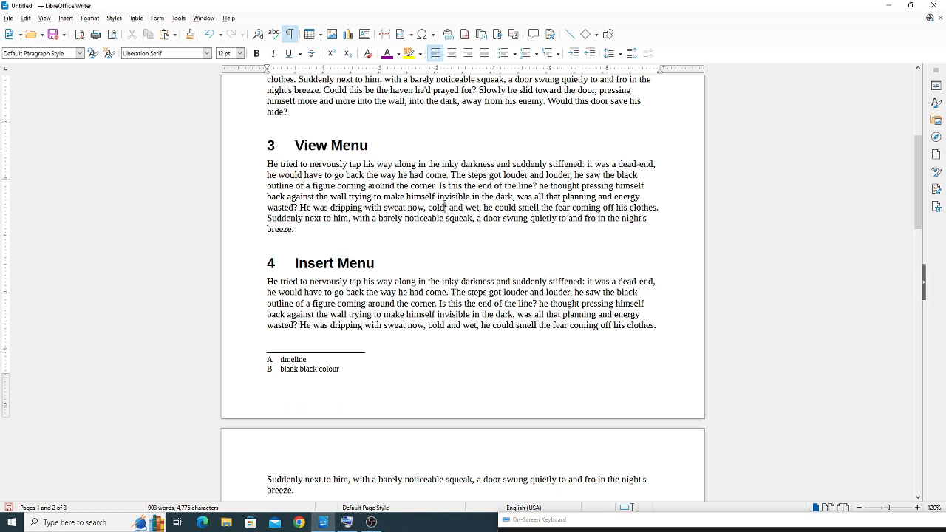
Follow the endnote marker at "cold" to check the numbering of both endnotes.
click(445, 208)
scroll(446, 243, down, 15)
click(375, 386)
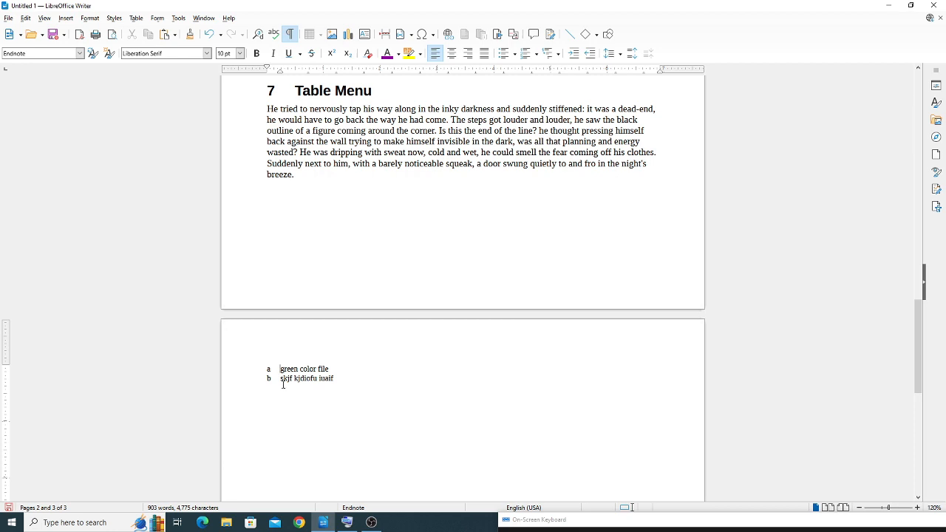
Review the footnote and endnote settings side by side without changing them.
click(178, 18)
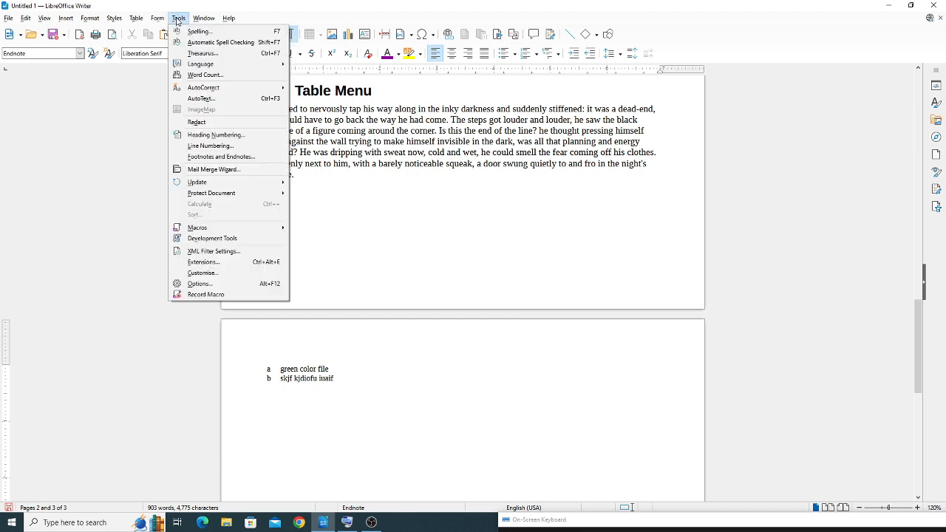
click(228, 162)
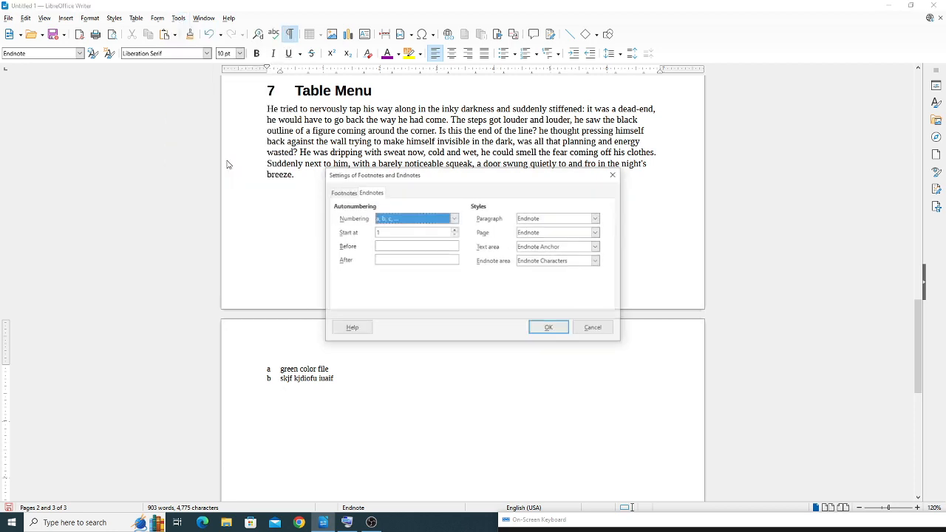
click(362, 193)
click(345, 193)
click(370, 193)
click(347, 193)
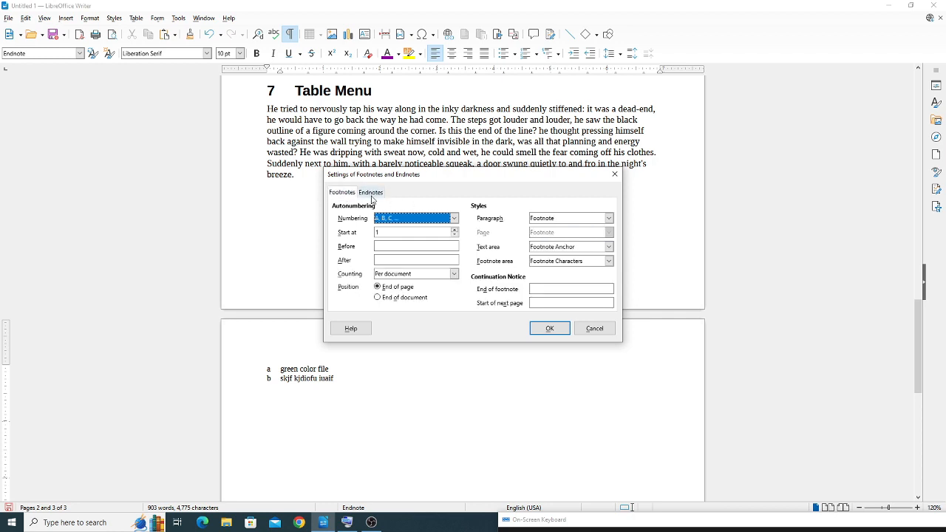
click(372, 198)
click(614, 173)
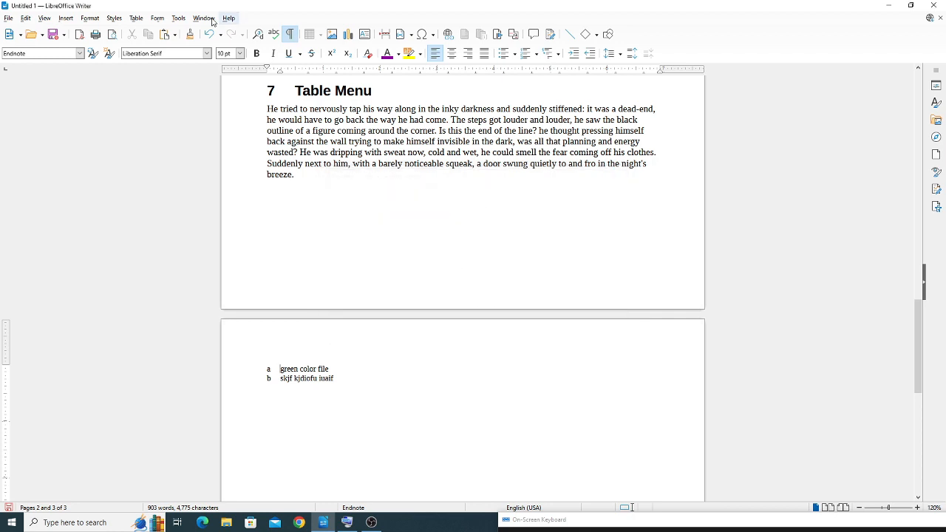
Examine the commands for inserting footnotes and endnotes and the options for updating the document.
click(179, 19)
mouse_move(90, 21)
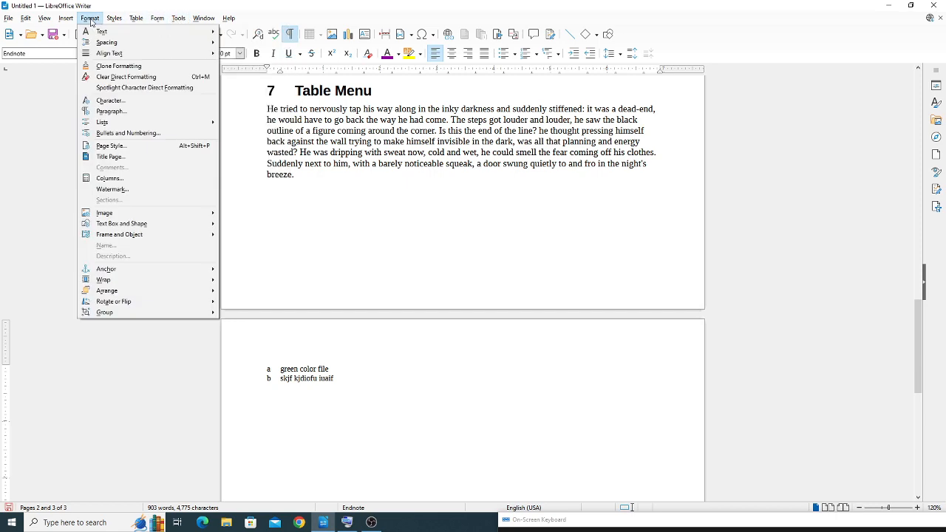
mouse_move(80, 261)
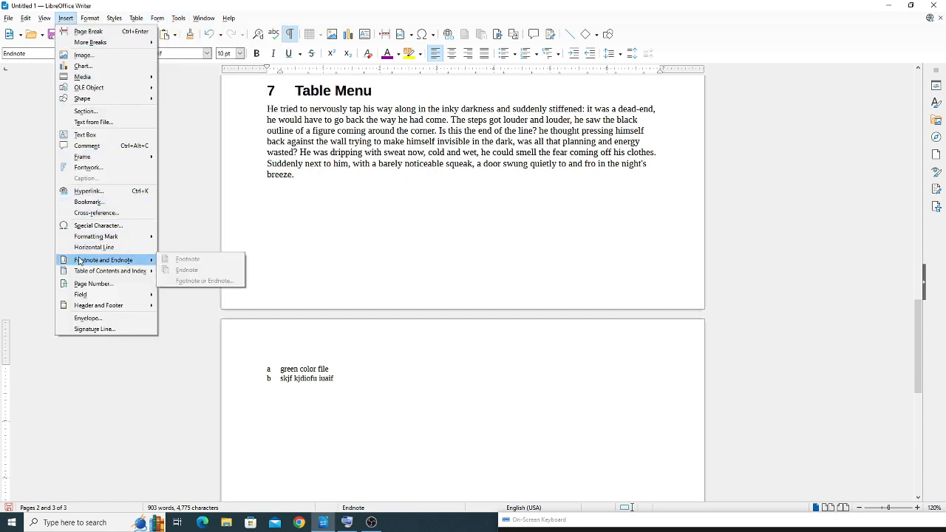
mouse_move(178, 18)
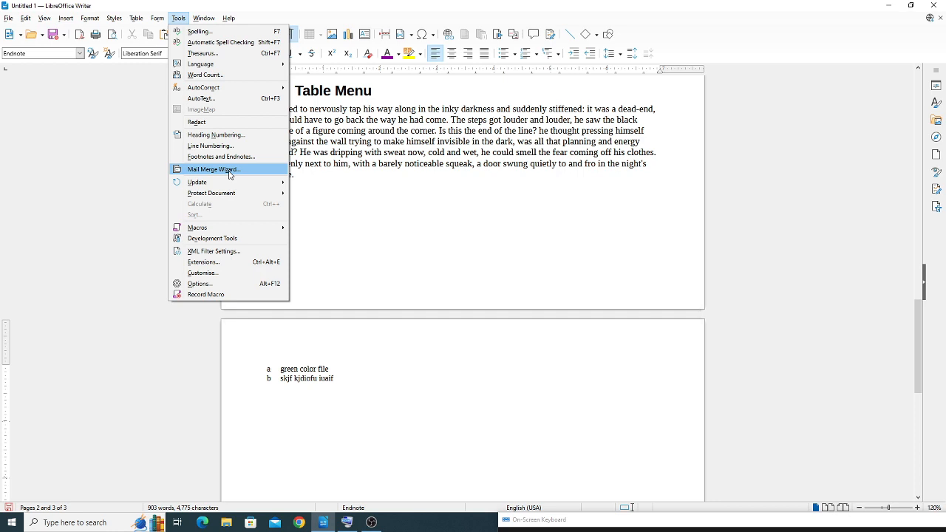
mouse_move(205, 185)
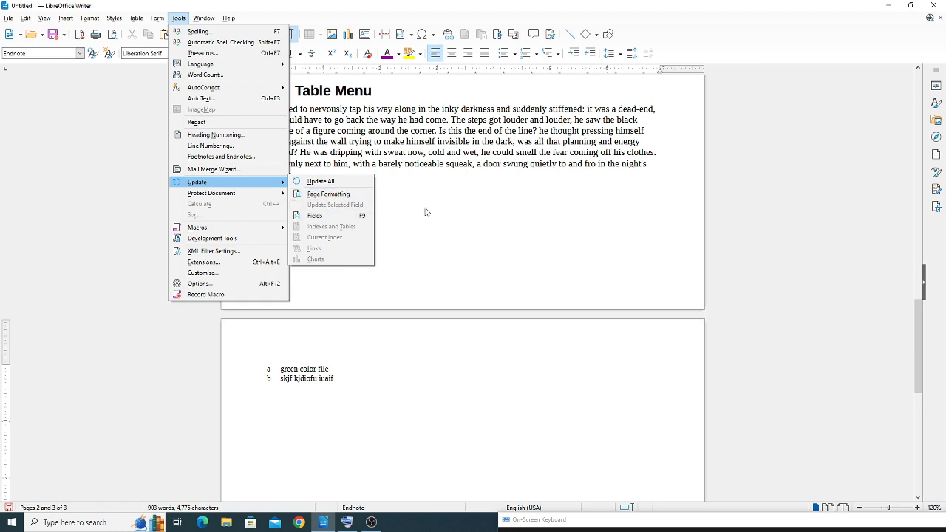
click(357, 204)
click(329, 182)
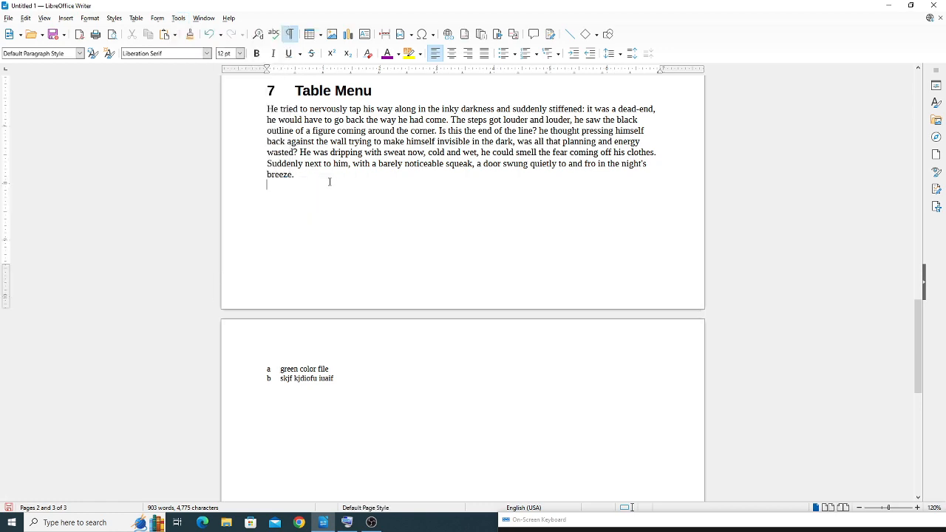
Add an empty line below the File Menu heading and insert a page number field on it.
scroll(329, 181, up, 5)
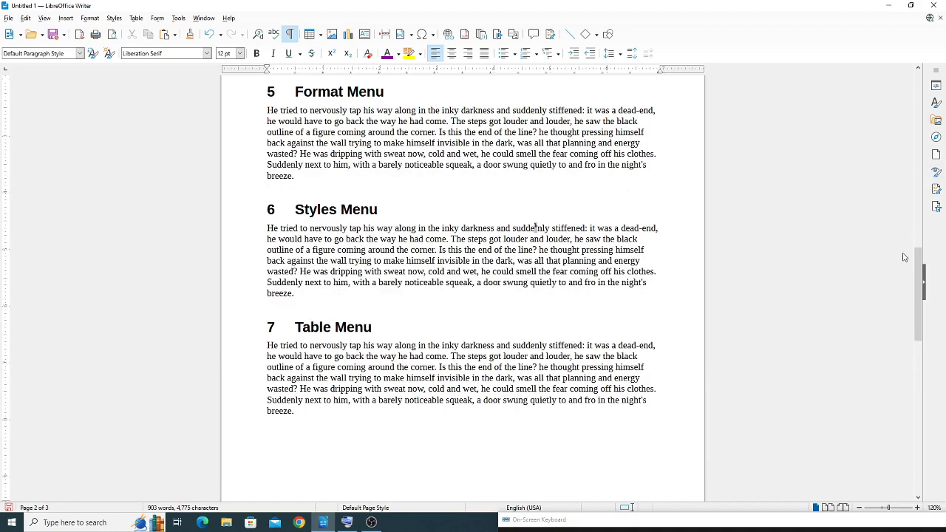
drag(917, 255, 917, 93)
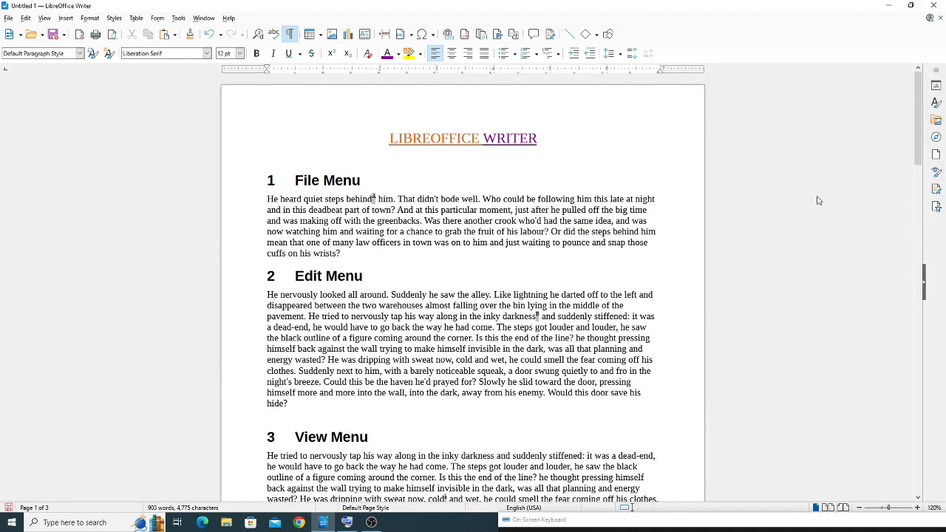
key(Return)
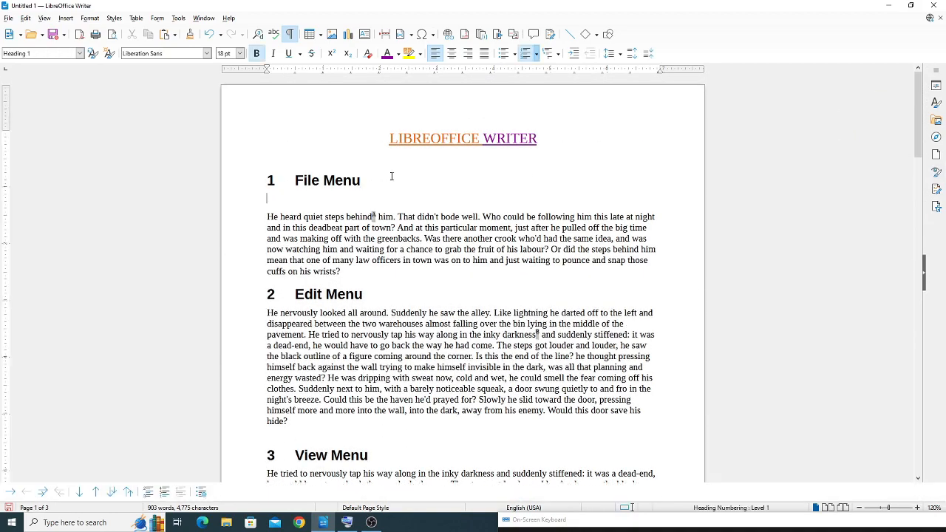
click(66, 18)
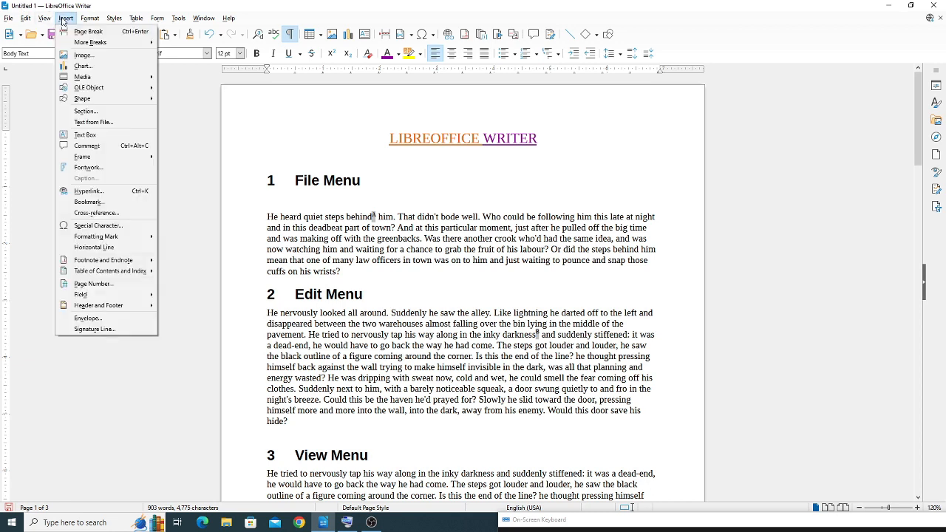
mouse_move(108, 298)
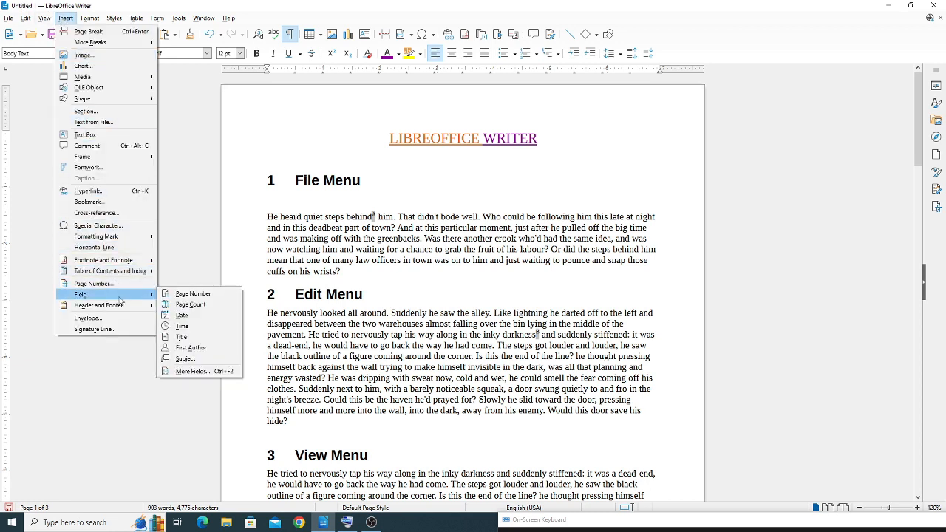
click(175, 299)
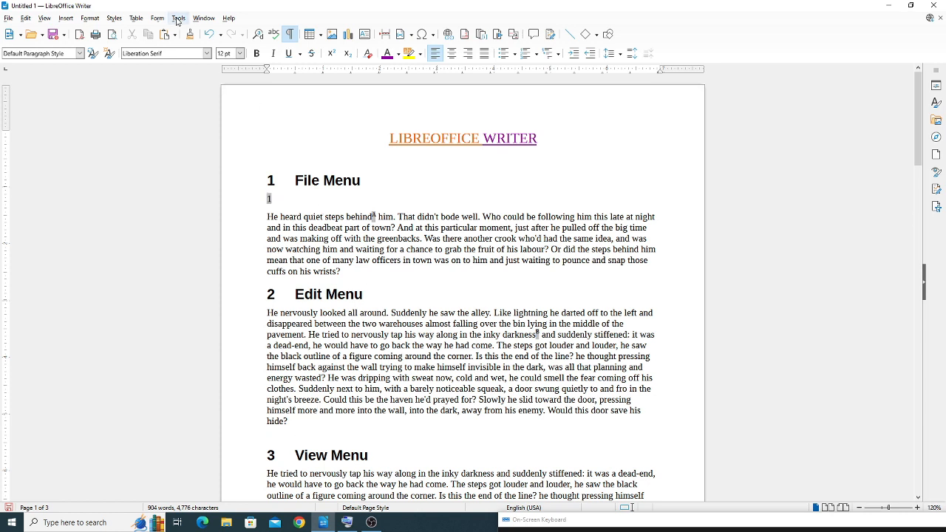
Insert a date field on the empty line at the end of the Edit Menu section.
click(66, 18)
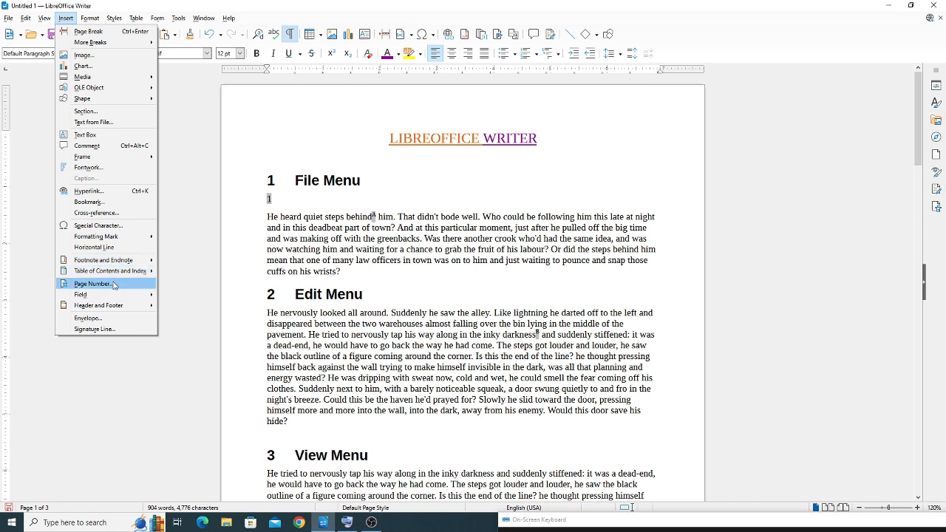
mouse_move(112, 298)
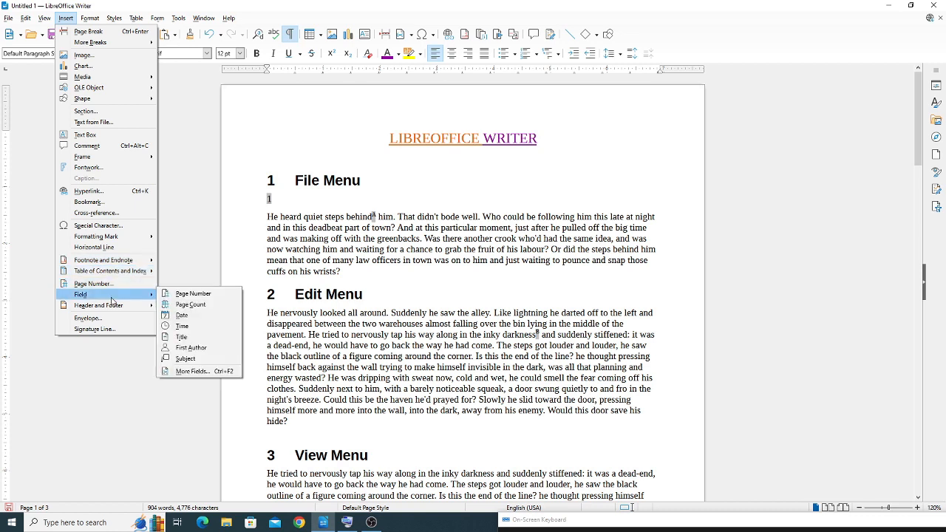
click(183, 315)
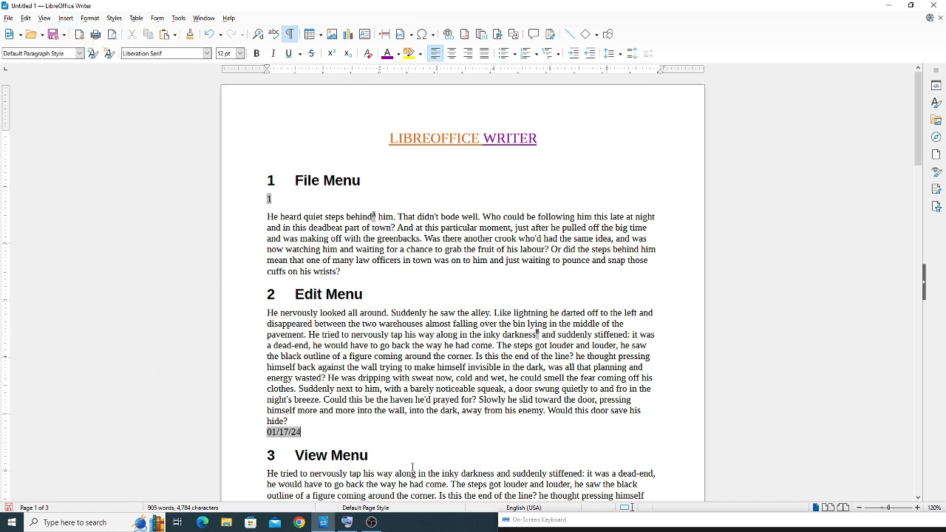
Insert a time field on the empty line between the Insert Menu text and the Format Menu heading.
scroll(399, 380, down, 15)
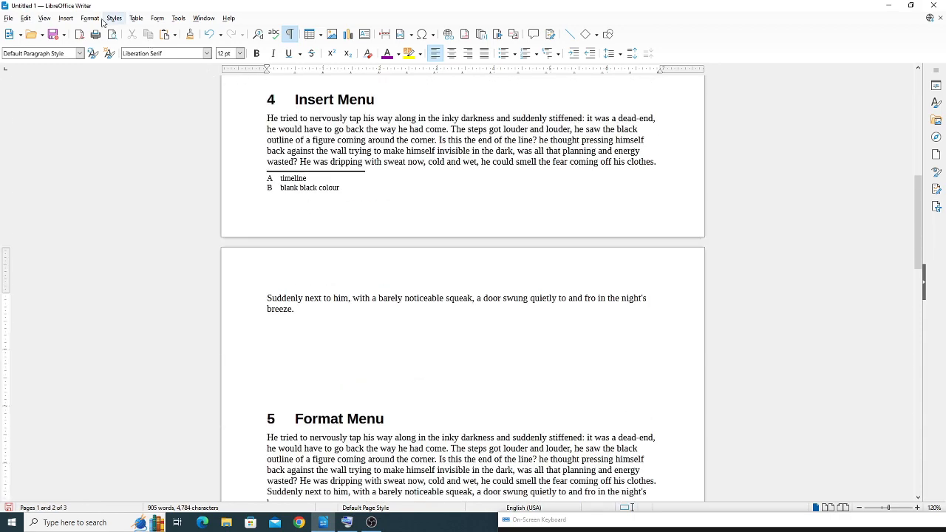
click(66, 18)
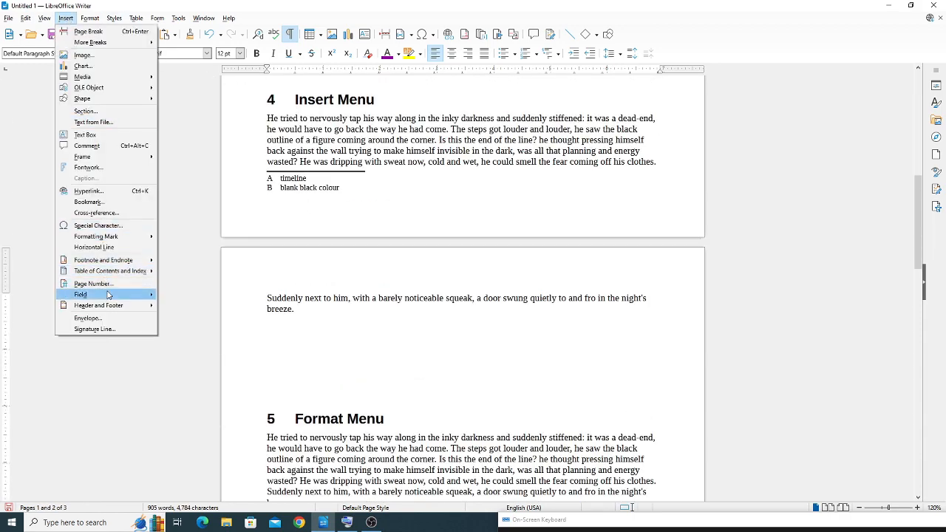
mouse_move(120, 294)
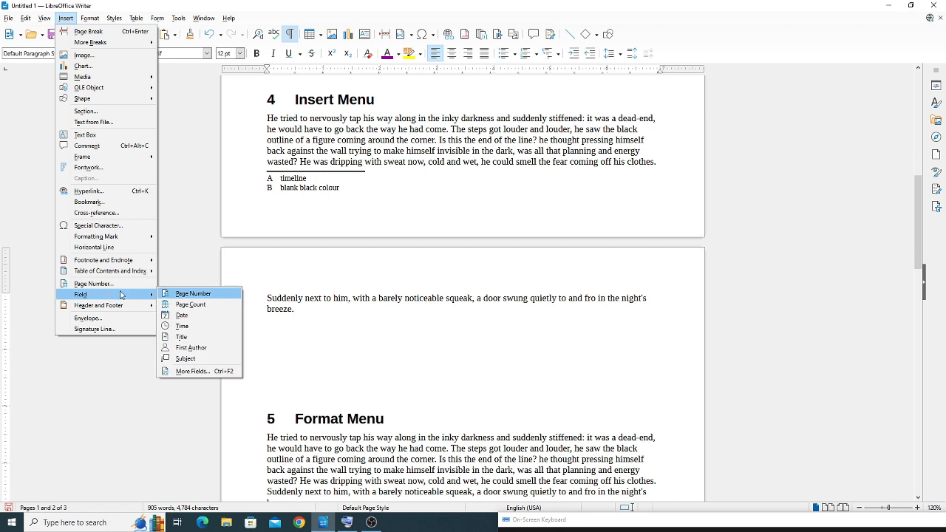
click(196, 331)
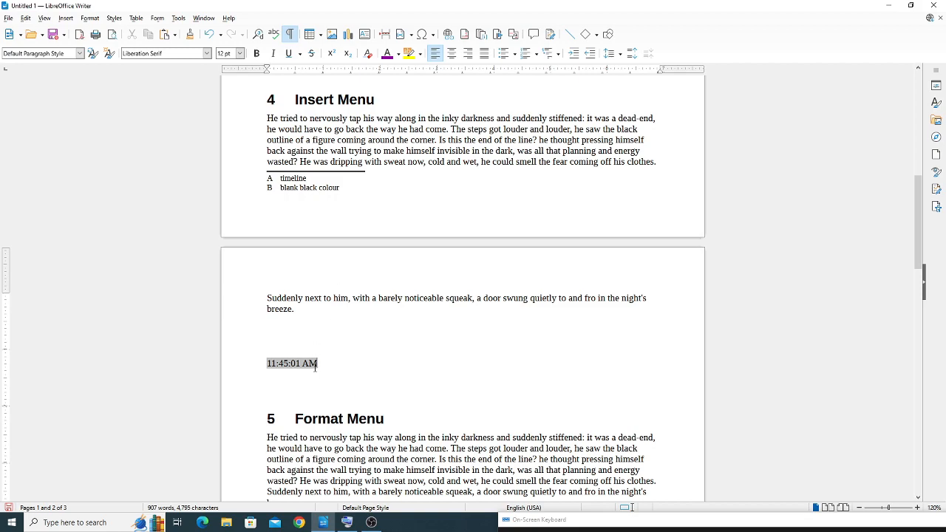
Copy the text from the File Menu paragraph through the end of the Edit Menu paragraph.
scroll(315, 367, up, 7)
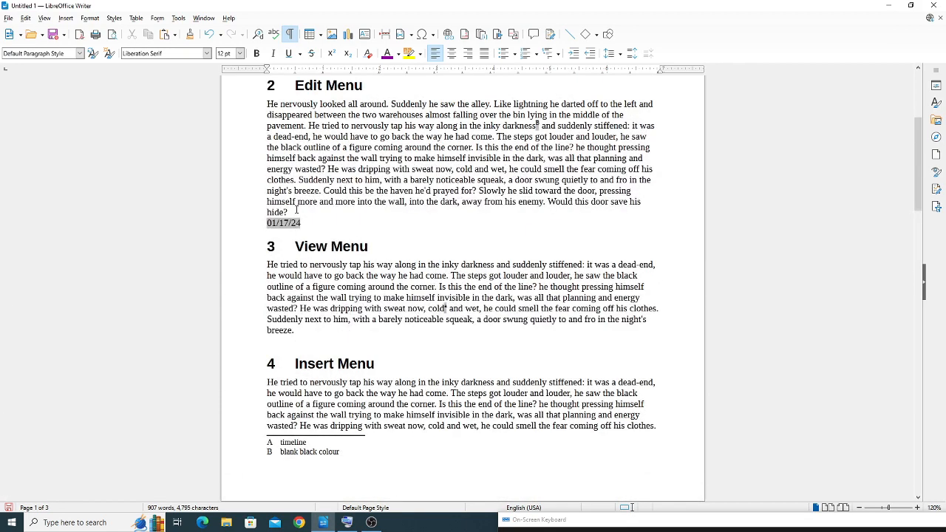
scroll(304, 215, up, 6)
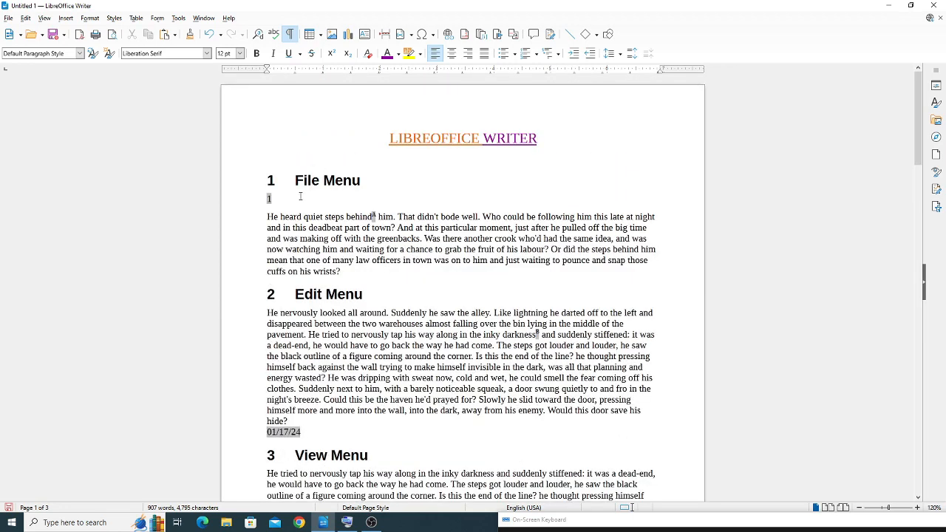
click(300, 197)
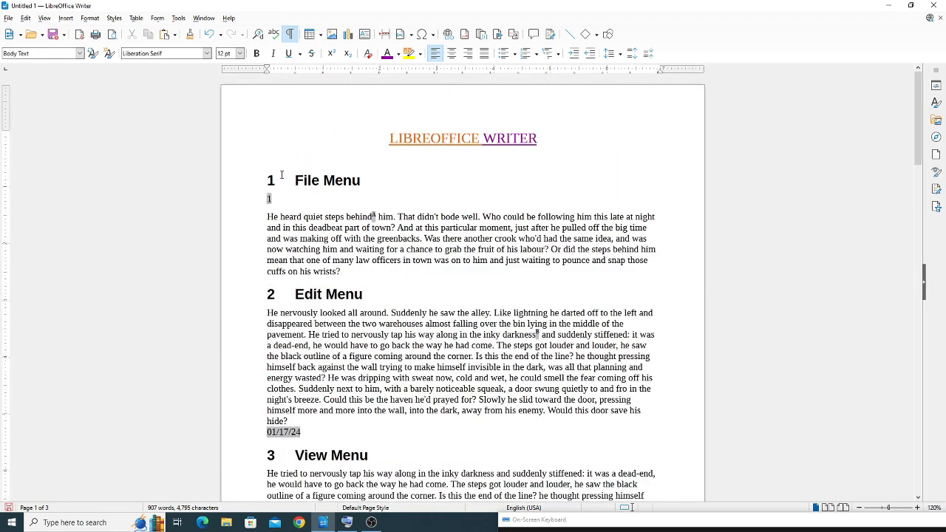
drag(287, 177, 244, 217)
key(ctrl+c)
click(421, 418)
Paste the copied text five times on the empty line below the LIBREOFFICE WRITER title.
click(322, 154)
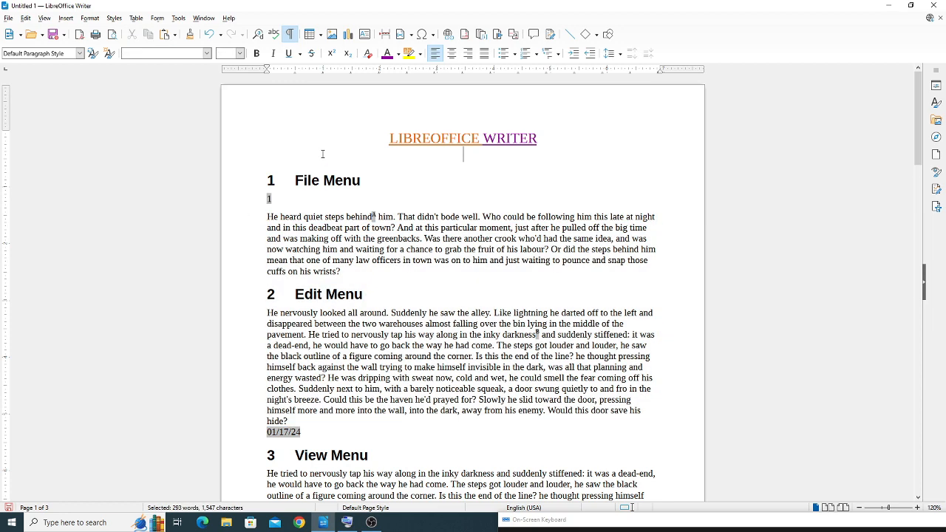
key(ctrl+v)
key(ctrl+v)
key(ctrl+v)
key(ctrl+v)
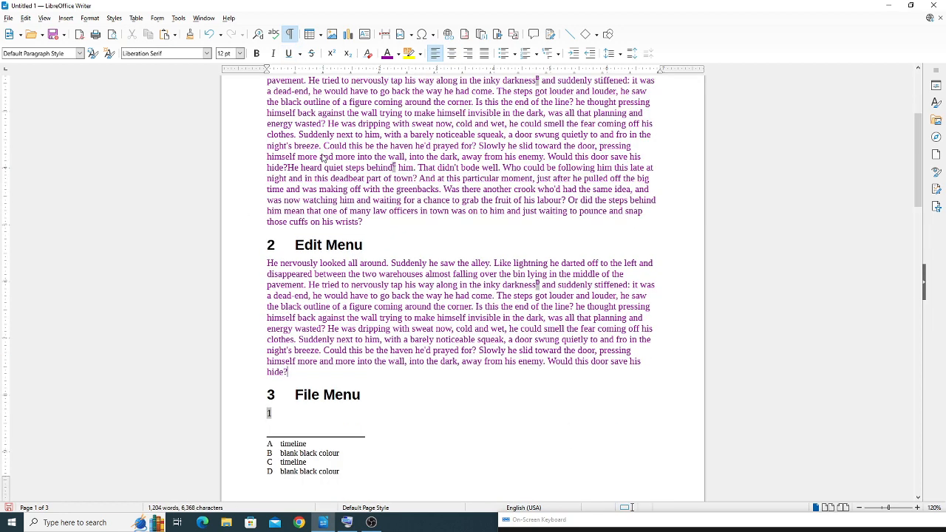
key(ctrl+v)
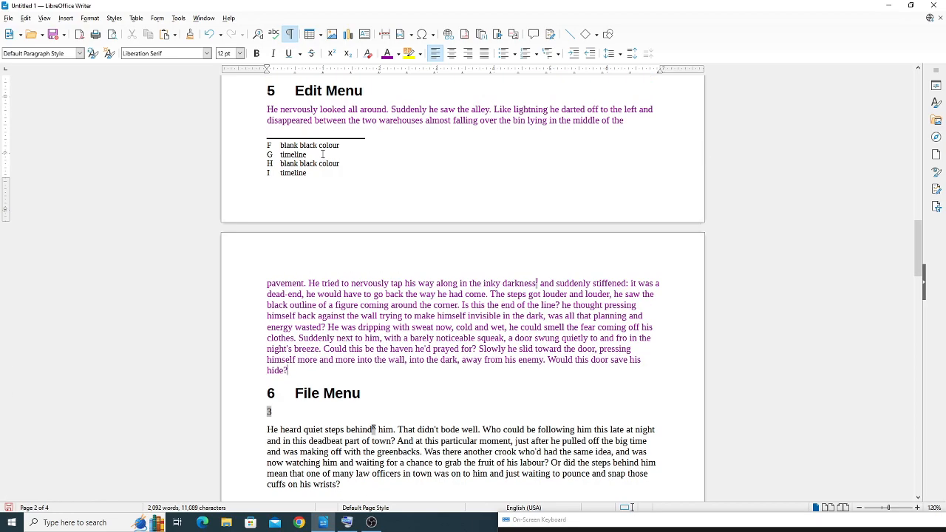
scroll(322, 156, up, 10)
scroll(322, 154, up, 7)
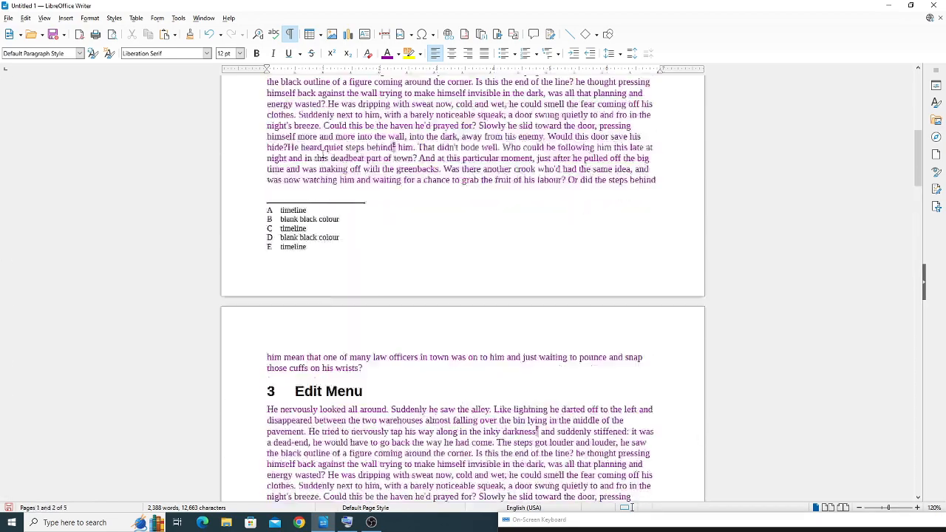
Examine the document update options and check the page number, date and time fields further down the document.
drag(920, 153, 920, 279)
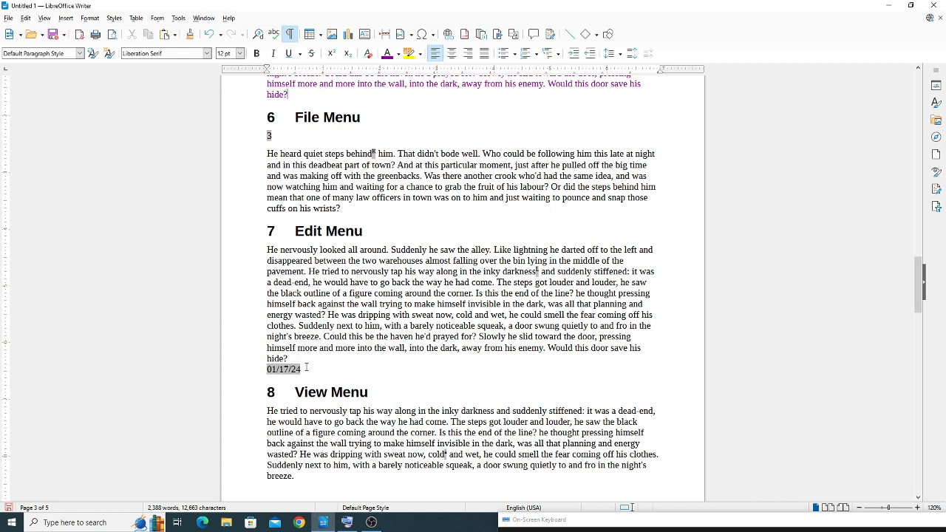
click(179, 18)
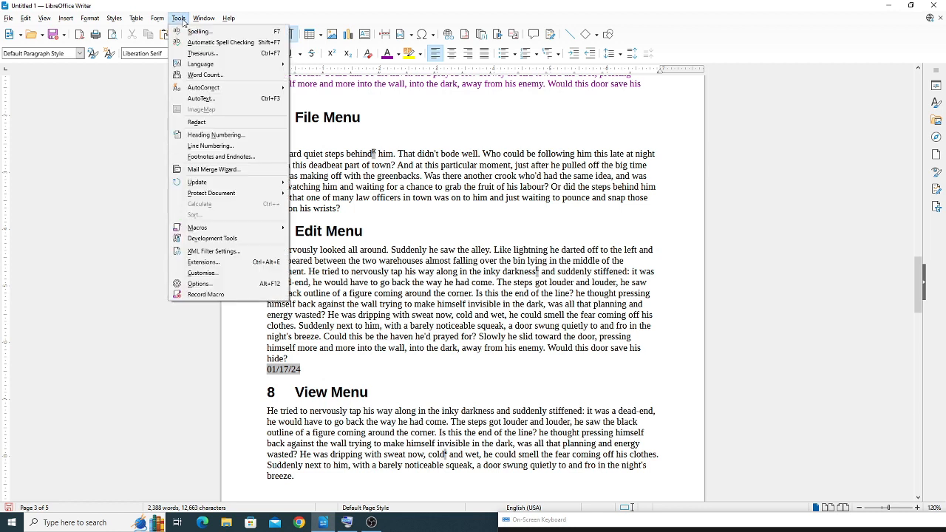
mouse_move(239, 184)
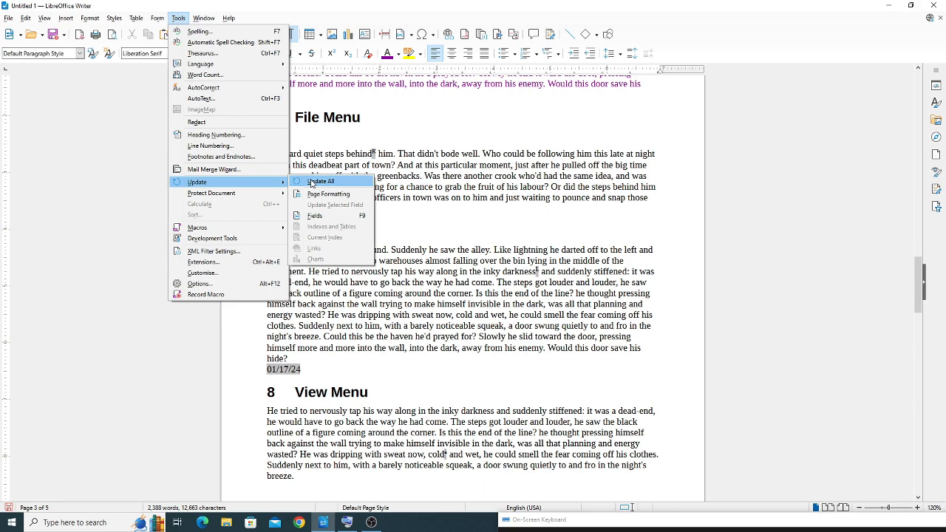
click(355, 367)
scroll(354, 367, down, 5)
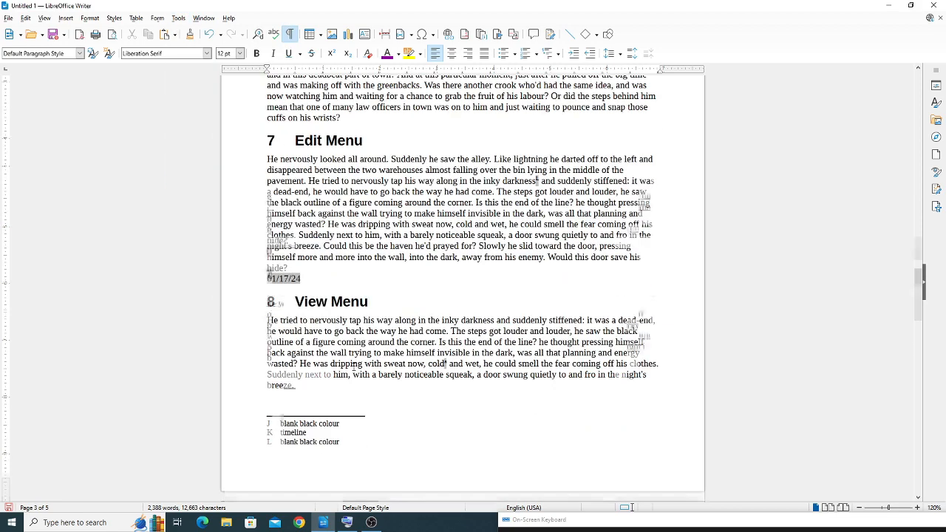
scroll(353, 367, down, 3)
scroll(354, 289, up, 3)
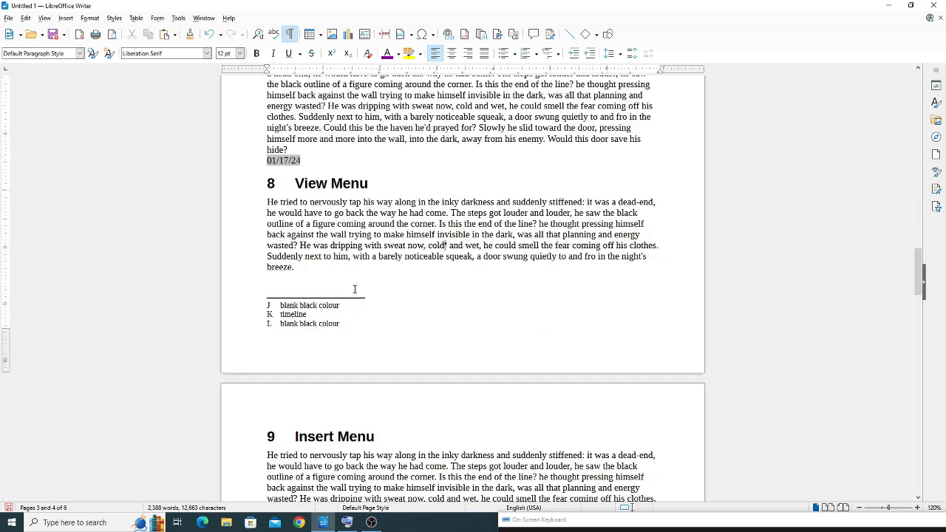
scroll(324, 169, down, 7)
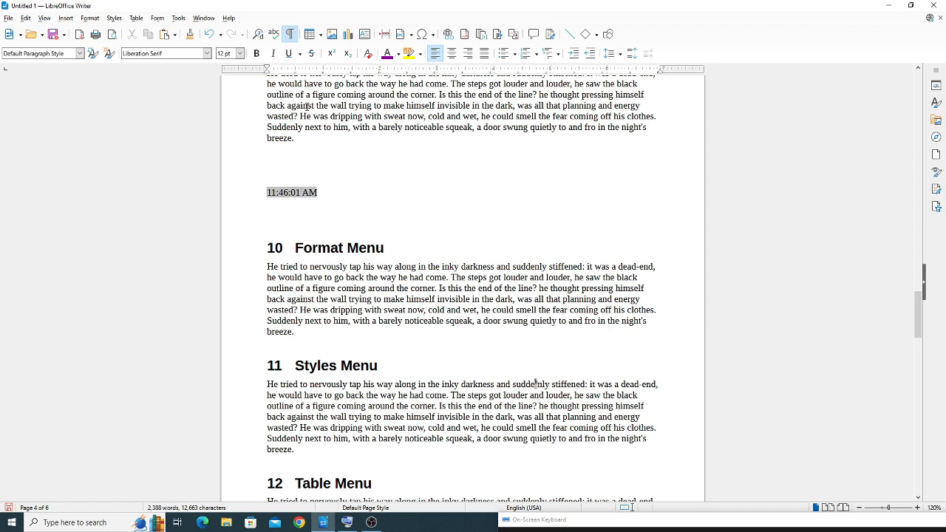
Update everything in the document and check the time field above the Format Menu heading.
click(179, 19)
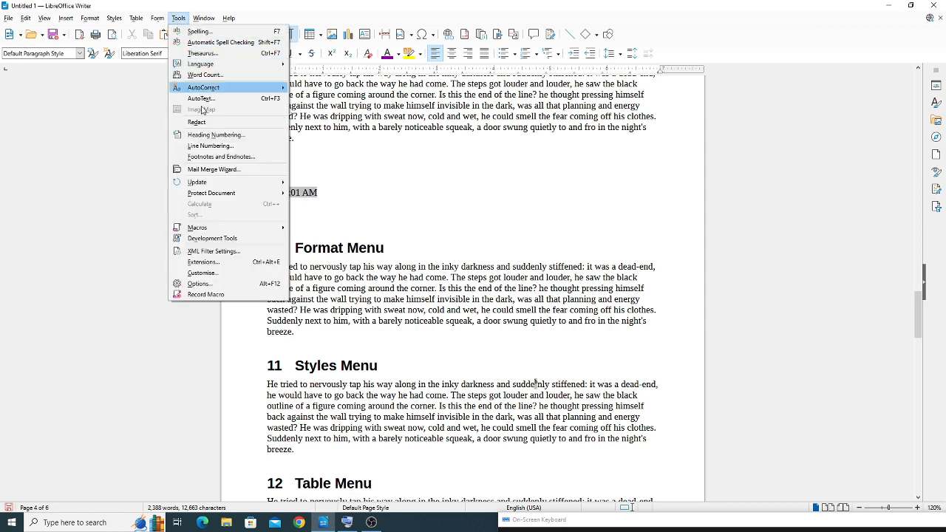
click(312, 185)
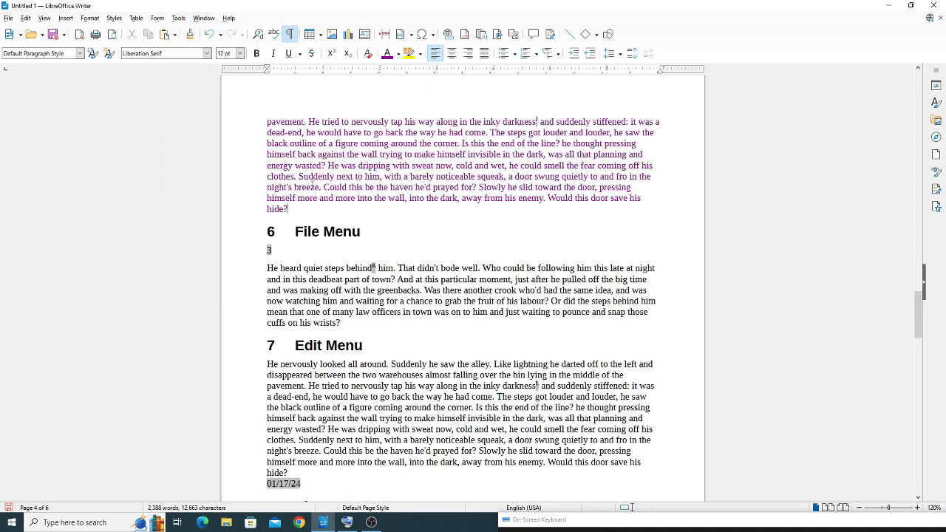
scroll(313, 241, down, 20)
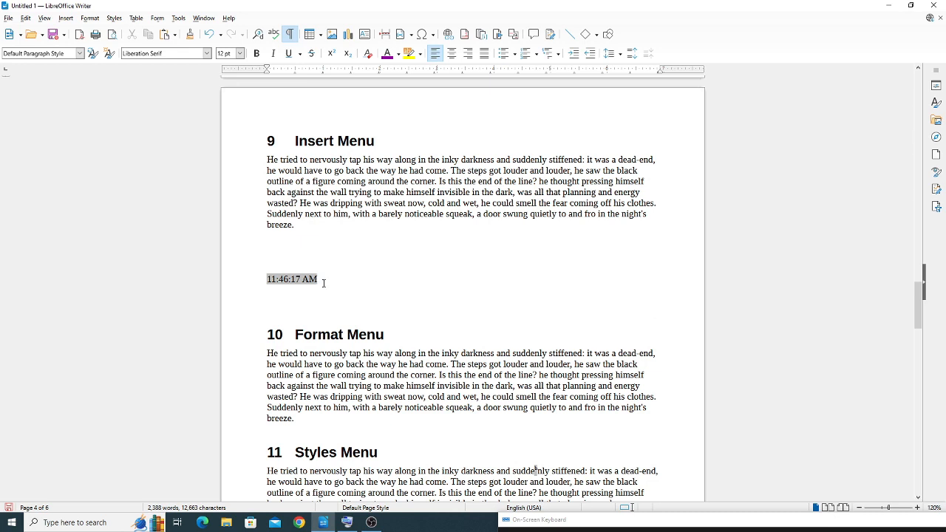
Update only the fields in the document and check the time field above the Format Menu heading.
click(179, 18)
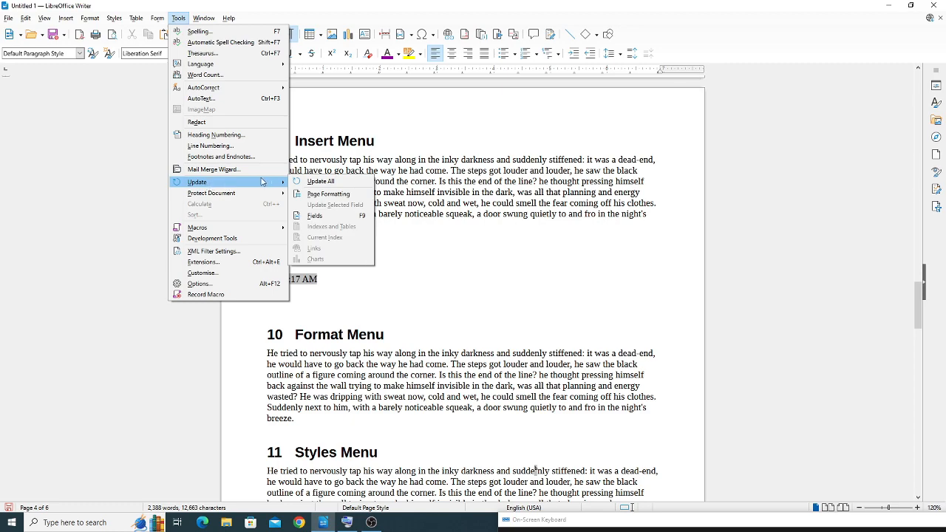
click(315, 216)
scroll(311, 378, down, 10)
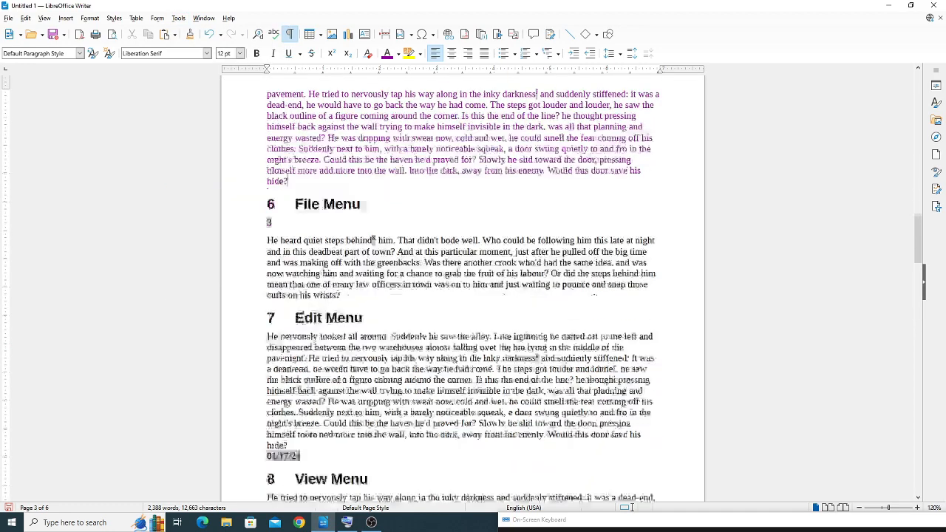
scroll(310, 378, down, 3)
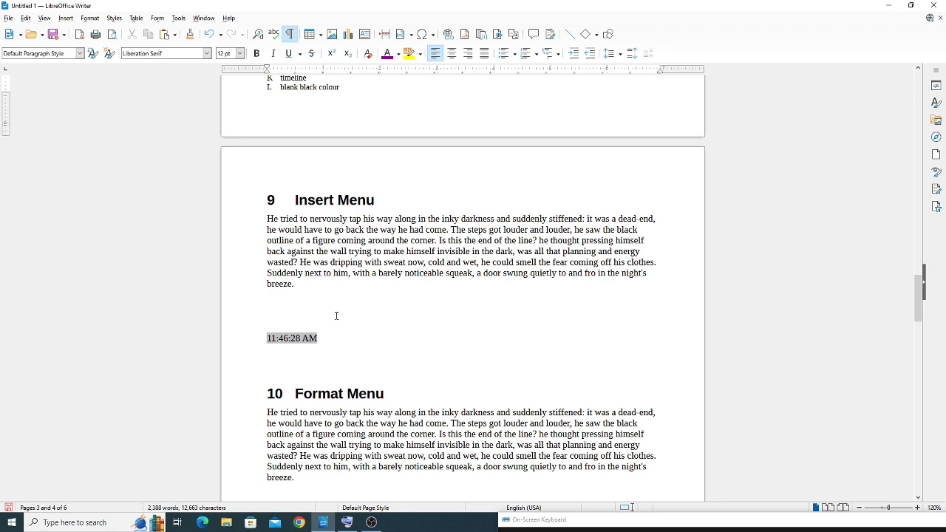
scroll(336, 315, up, 2)
scroll(336, 315, down, 4)
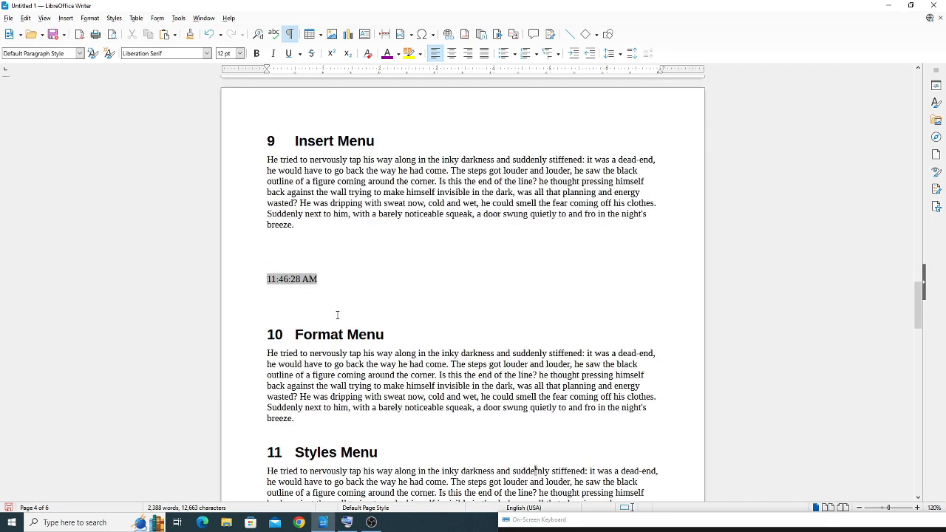
Add two empty lines after the time field and place the cursor before the Format Menu heading text.
click(345, 281)
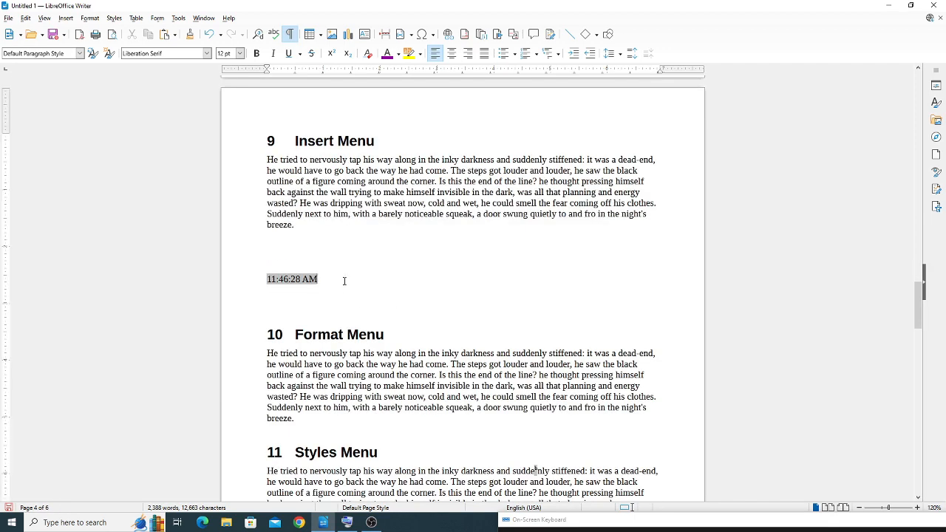
key(Return)
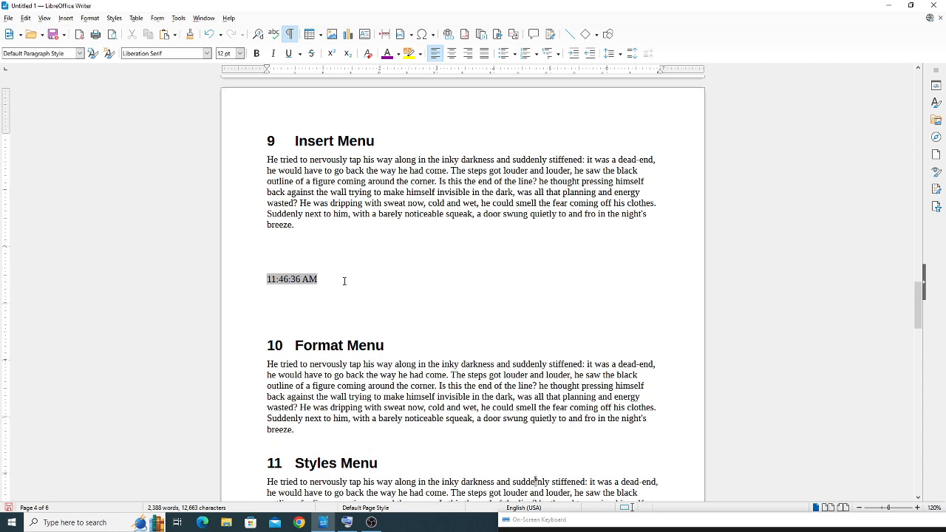
key(Return)
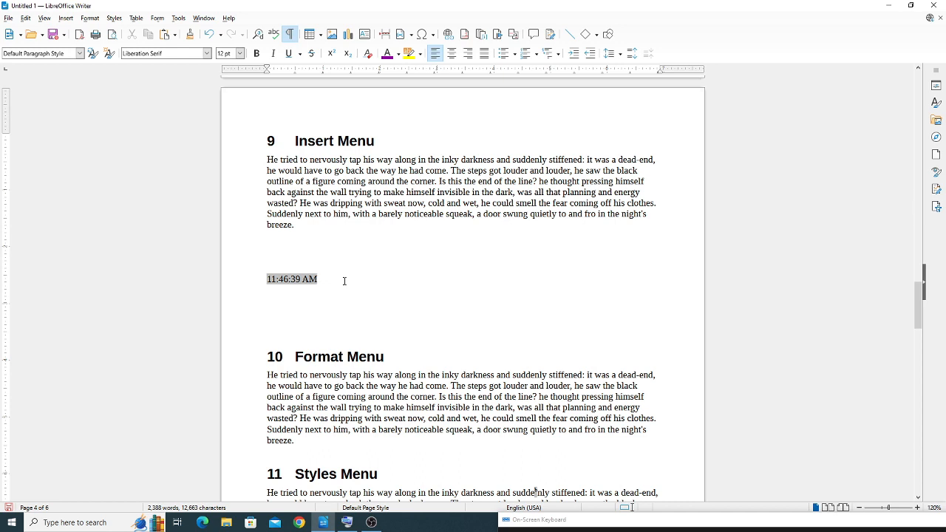
key(Return)
key(BackSpace)
click(294, 356)
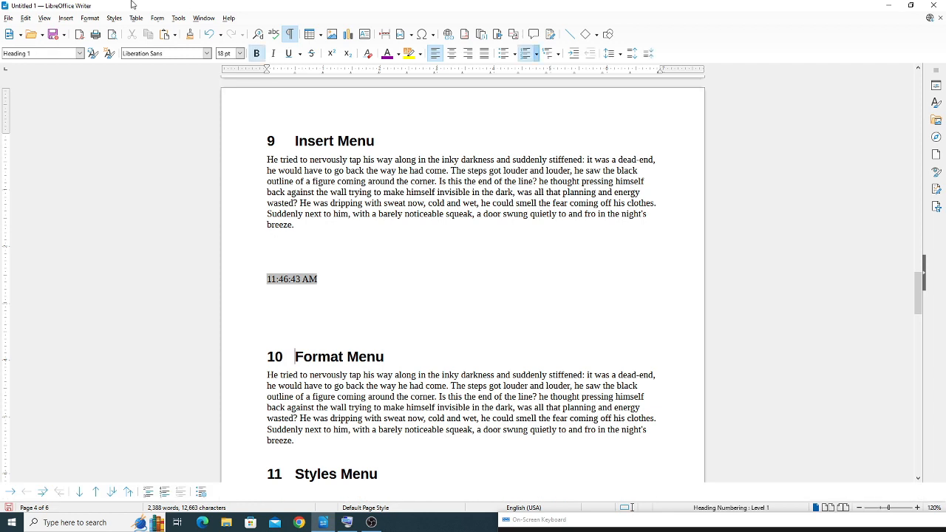